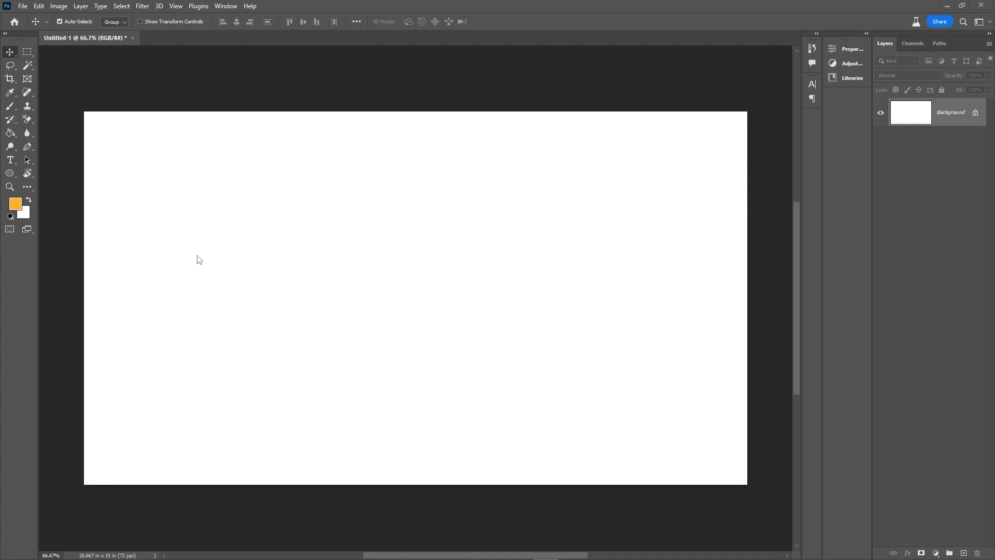
# Draw a large paragraph text box across the middle of the white canvas, keeping the Lorem Ipsum placeholder text.
pyautogui.click(10, 159)
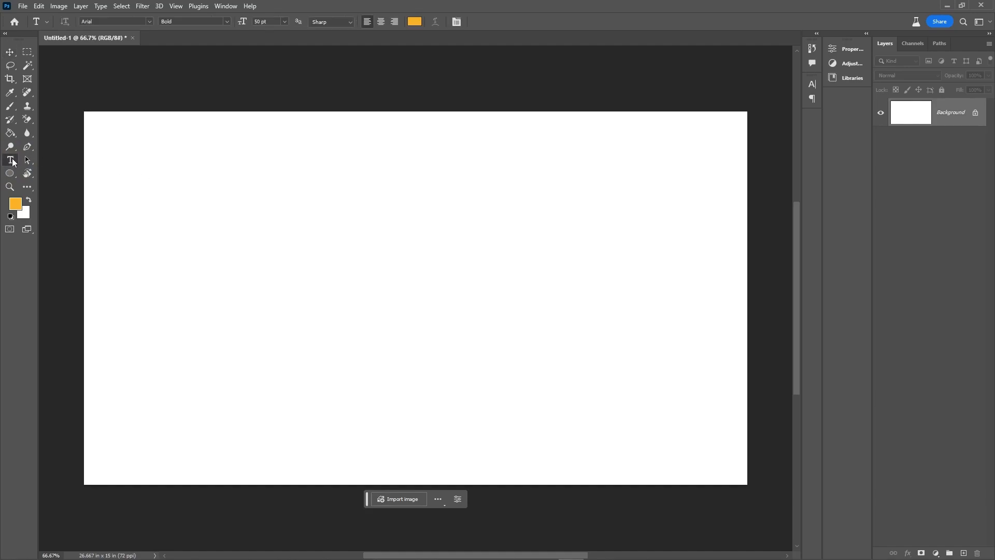
pyautogui.click(60, 159)
pyautogui.moveTo(144, 167); pyautogui.dragTo(712, 436)
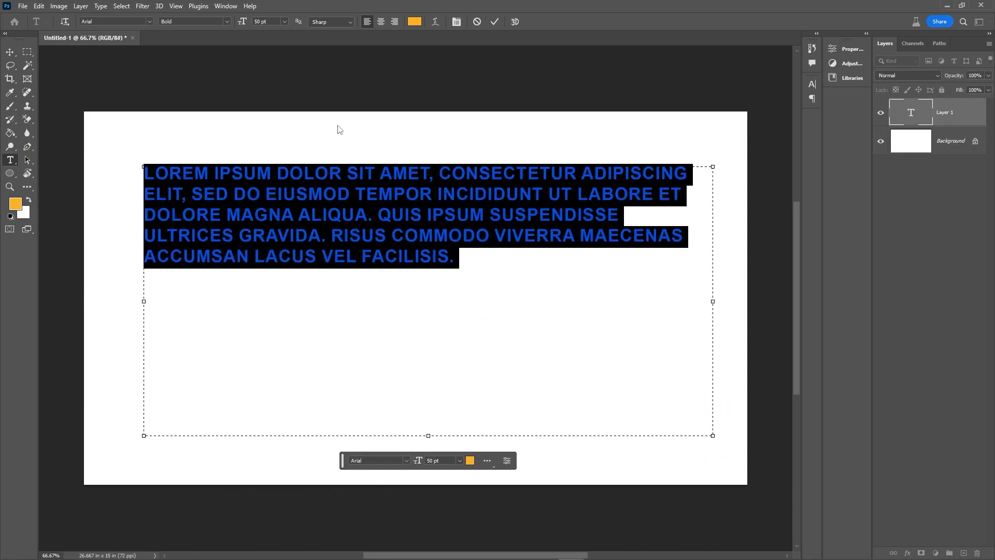
pyautogui.click(461, 263)
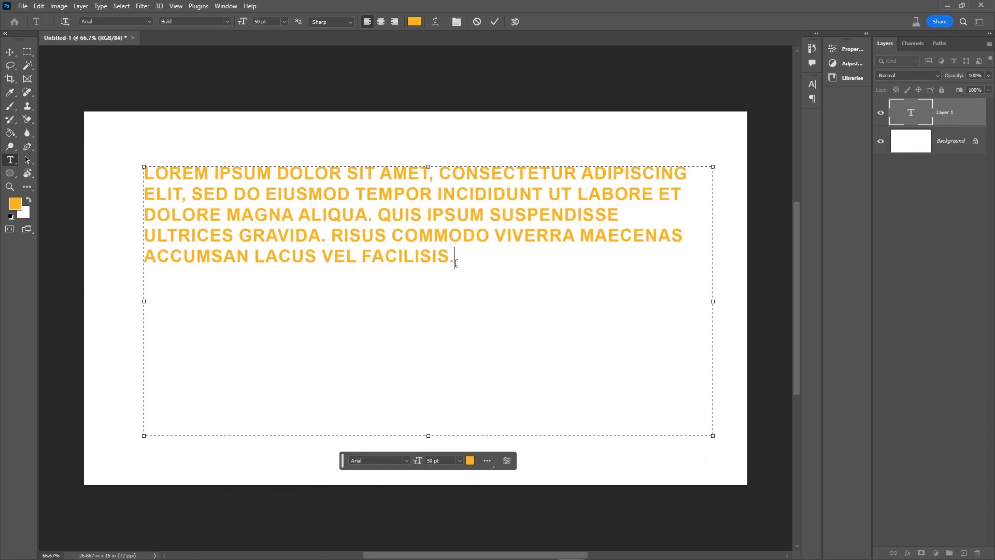
# Recolor all of the placeholder text to a very dark brown.
pyautogui.moveTo(148, 170); pyautogui.dragTo(466, 276)
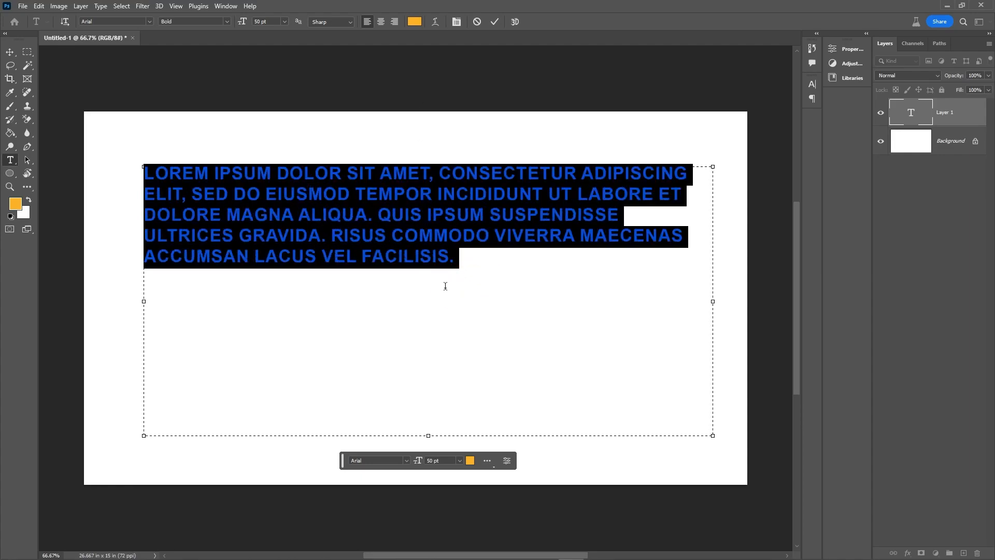
pyautogui.click(415, 22)
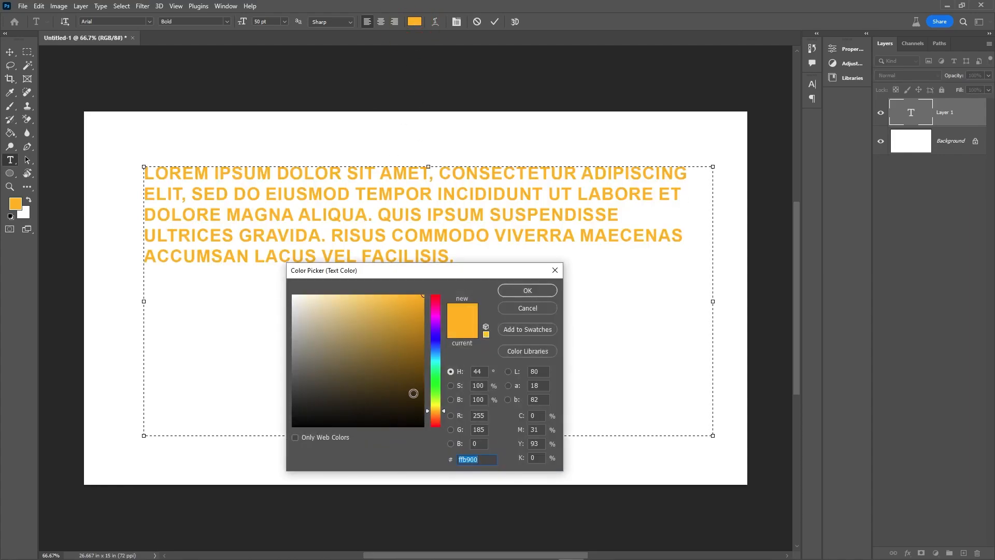
pyautogui.click(415, 401)
pyautogui.click(511, 292)
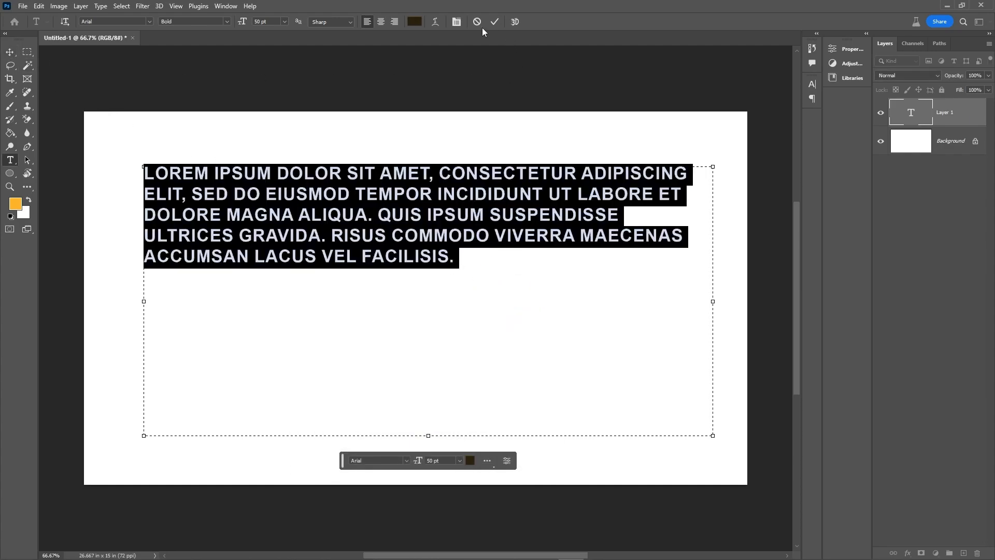
# Show the character settings and widen the leading of the whole paragraph to 153 pt.
pyautogui.click(456, 24)
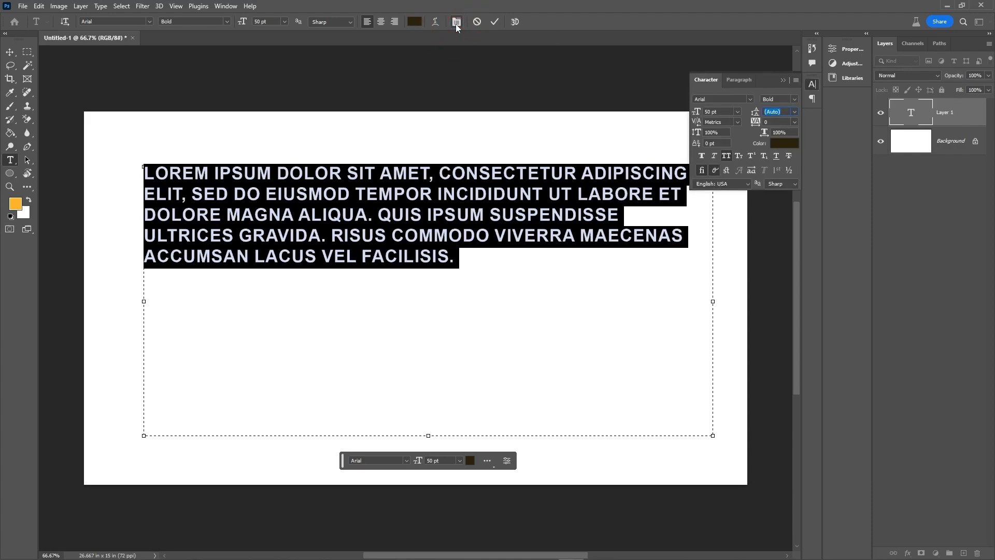
pyautogui.click(741, 81)
pyautogui.click(705, 81)
pyautogui.click(146, 172)
pyautogui.moveTo(146, 173); pyautogui.dragTo(506, 266)
pyautogui.moveTo(758, 112); pyautogui.dragTo(810, 113)
pyautogui.click(91, 91)
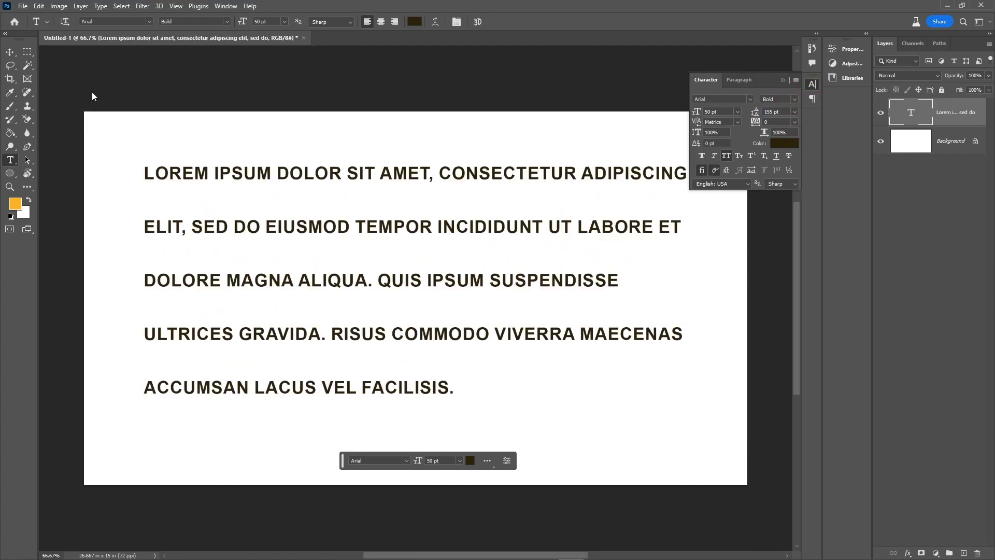
pyautogui.moveTo(757, 113); pyautogui.dragTo(745, 112)
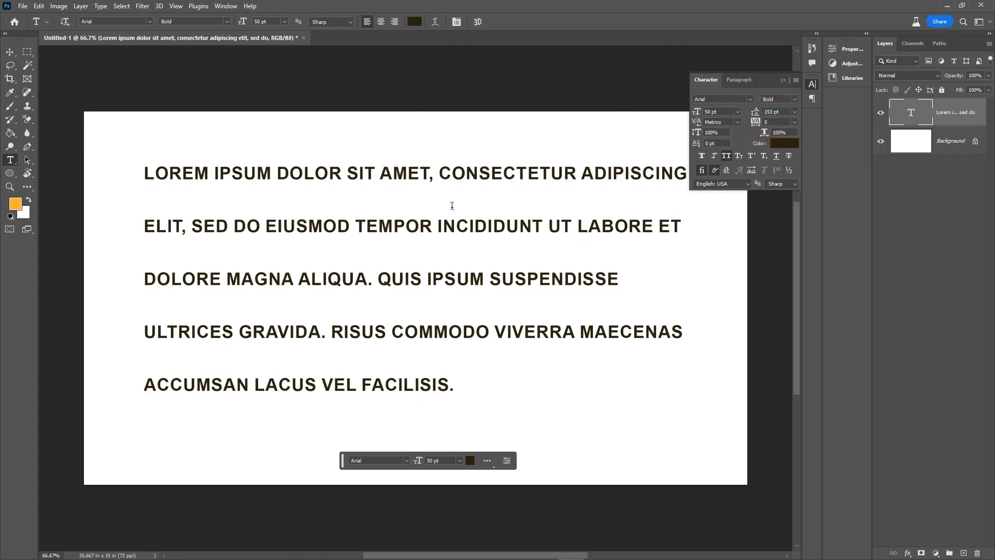
# Select the entire paragraph and set its leading to 152 pt and tracking to -20.
pyautogui.tripleClick(437, 178)
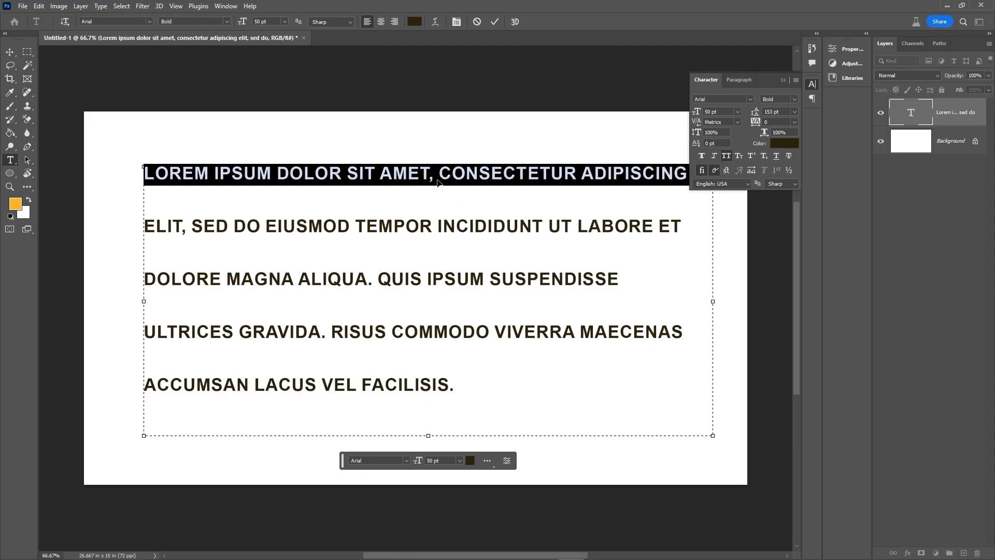
pyautogui.hotkey('ctrl', 'a')
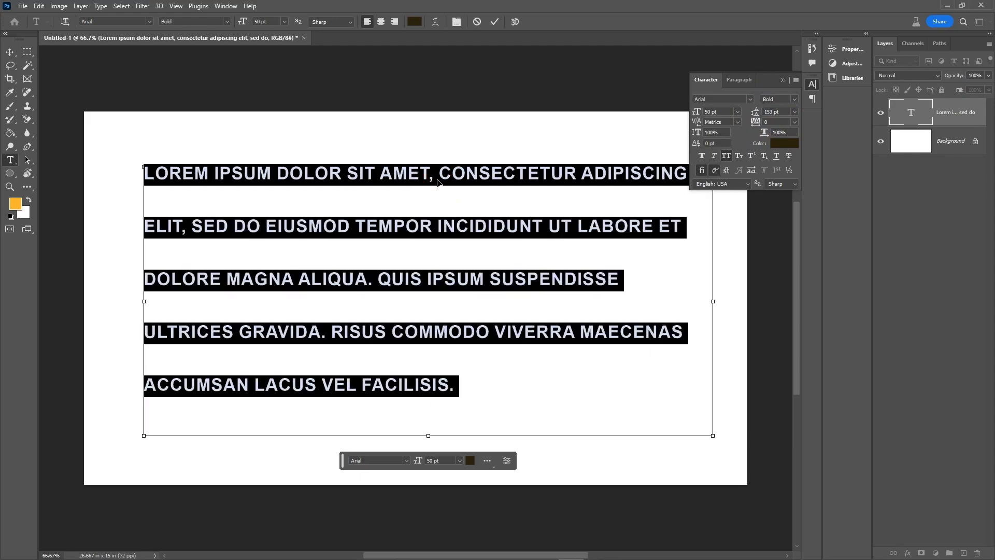
pyautogui.click(758, 115)
pyautogui.moveTo(758, 116)
pyautogui.mouseDown()
pyautogui.moveTo(772, 116)
pyautogui.moveTo(755, 126)
pyautogui.mouseUp()
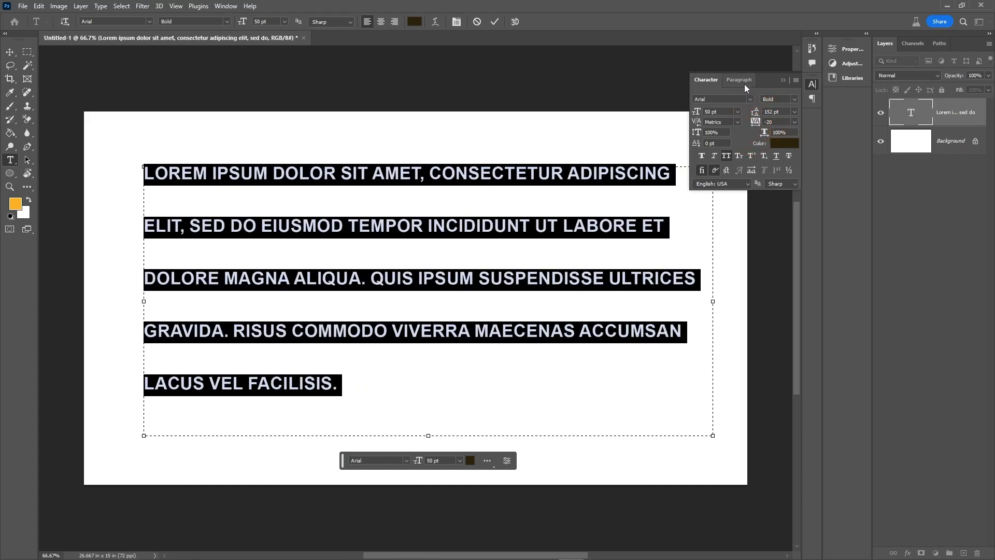
# Try center and right alignment on the selected paragraph and return it to left alignment.
pyautogui.click(745, 84)
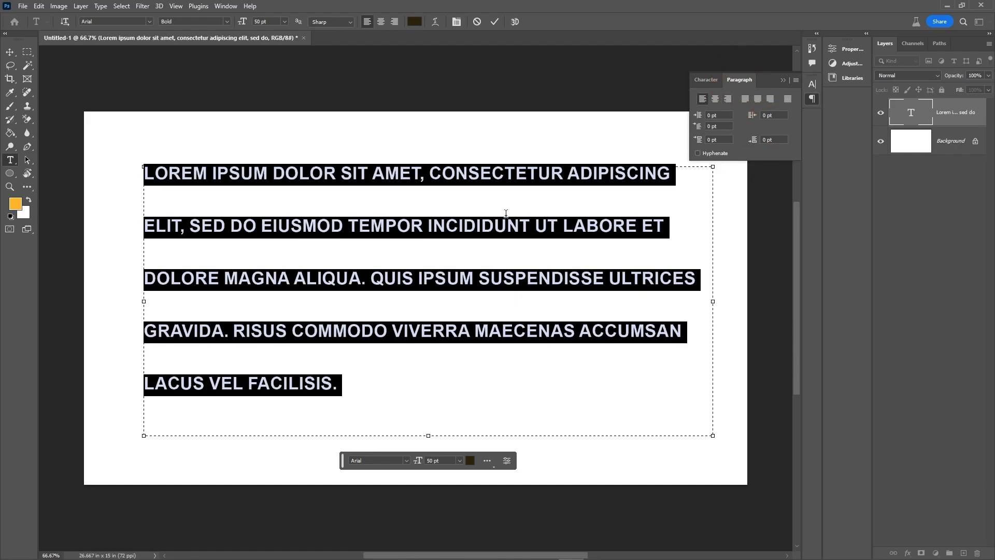
pyautogui.click(716, 99)
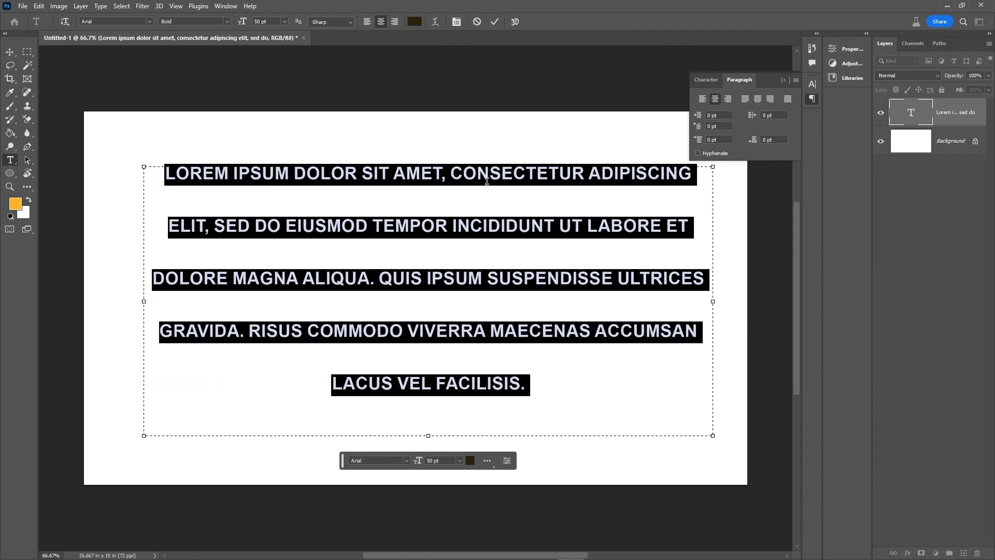
pyautogui.click(728, 99)
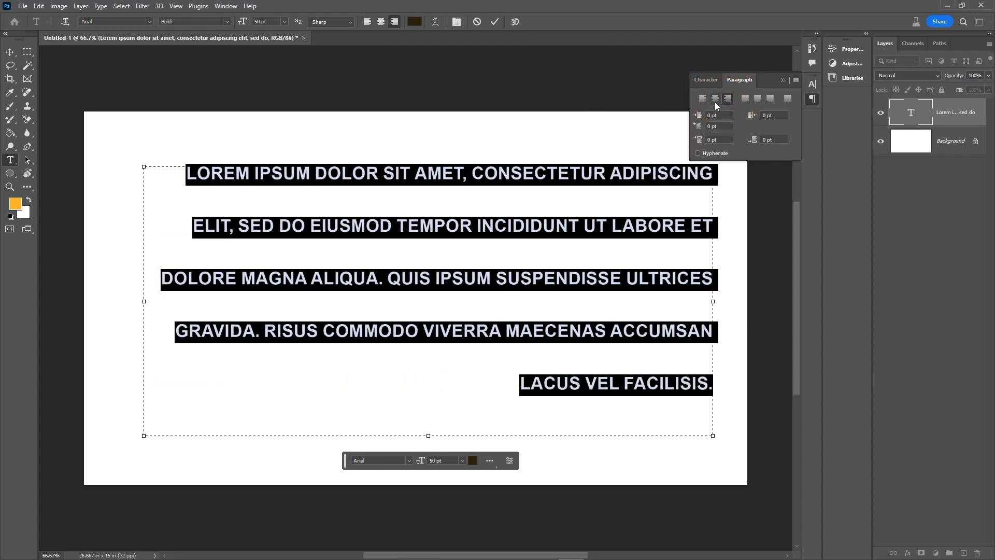
pyautogui.click(715, 102)
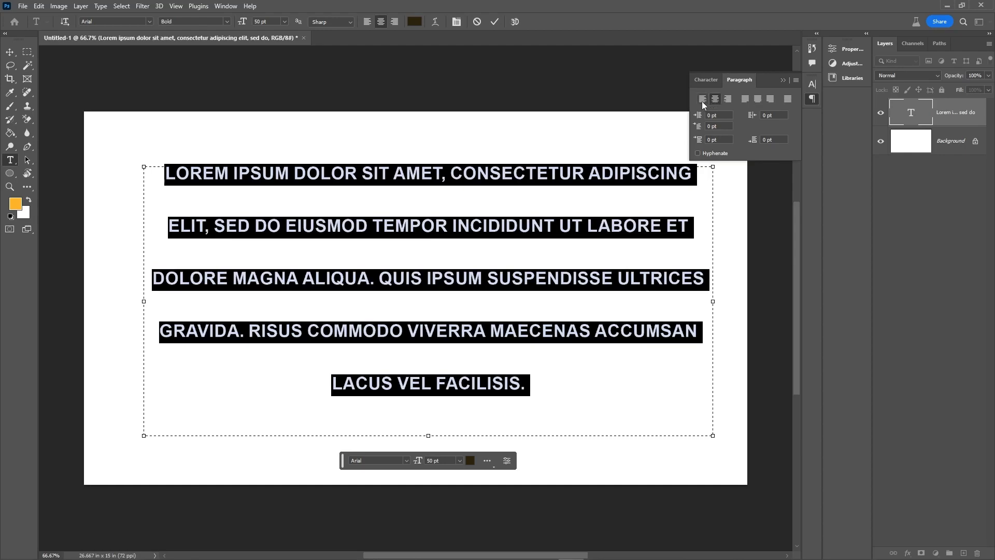
pyautogui.click(703, 99)
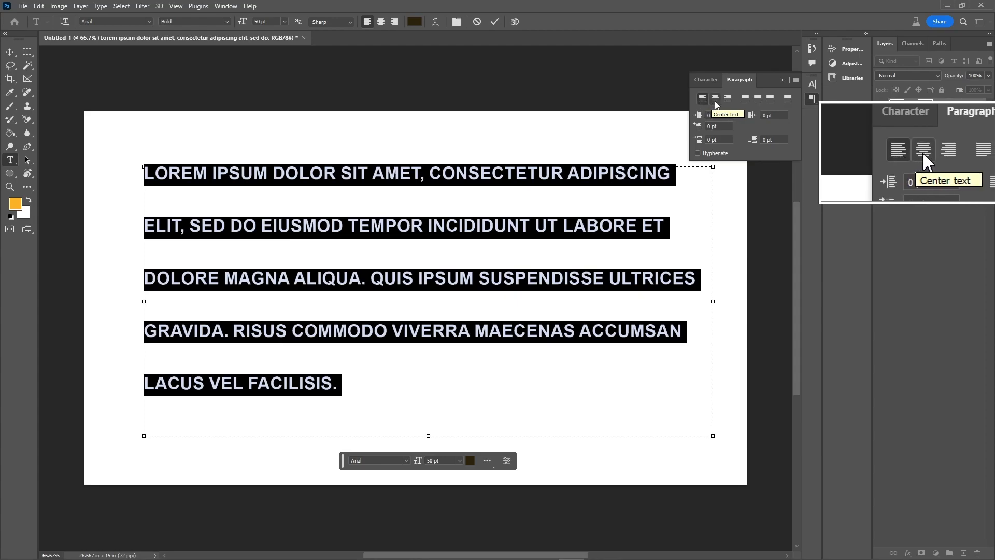
# Try justifying the paragraph with the last line left and centered, and return it to left alignment.
pyautogui.click(743, 99)
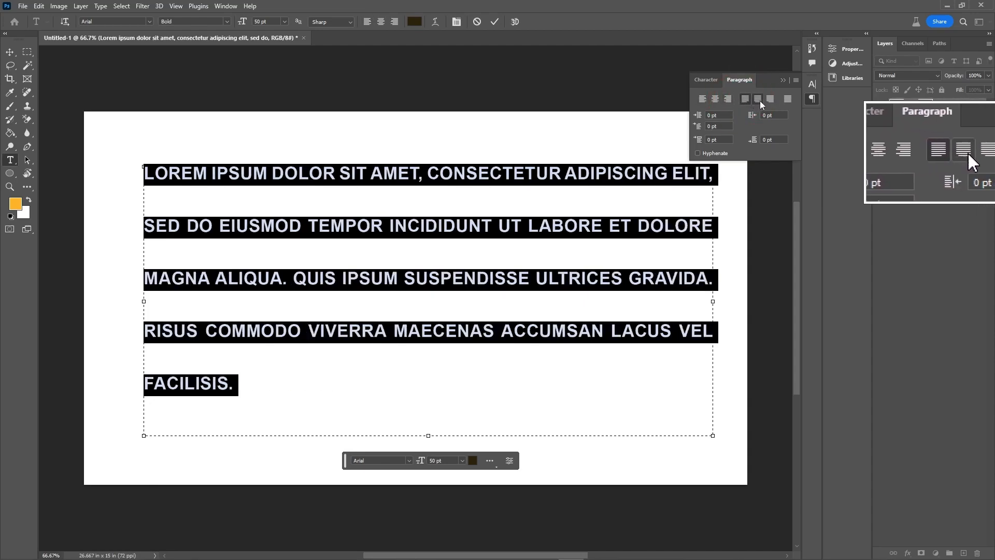
pyautogui.click(759, 100)
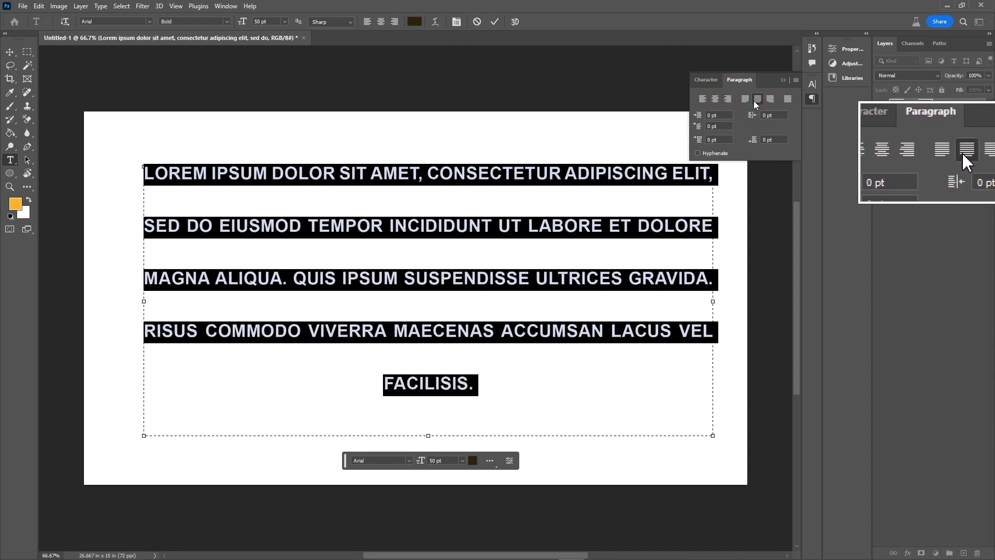
pyautogui.click(716, 99)
pyautogui.click(703, 100)
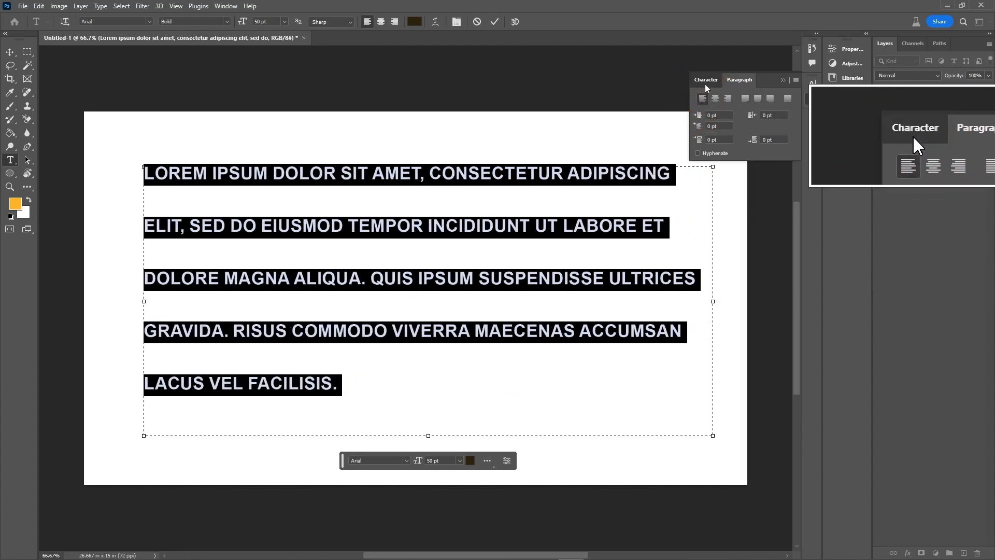
# Try Small Caps on the selected paragraph and switch it back to All Caps.
pyautogui.click(705, 81)
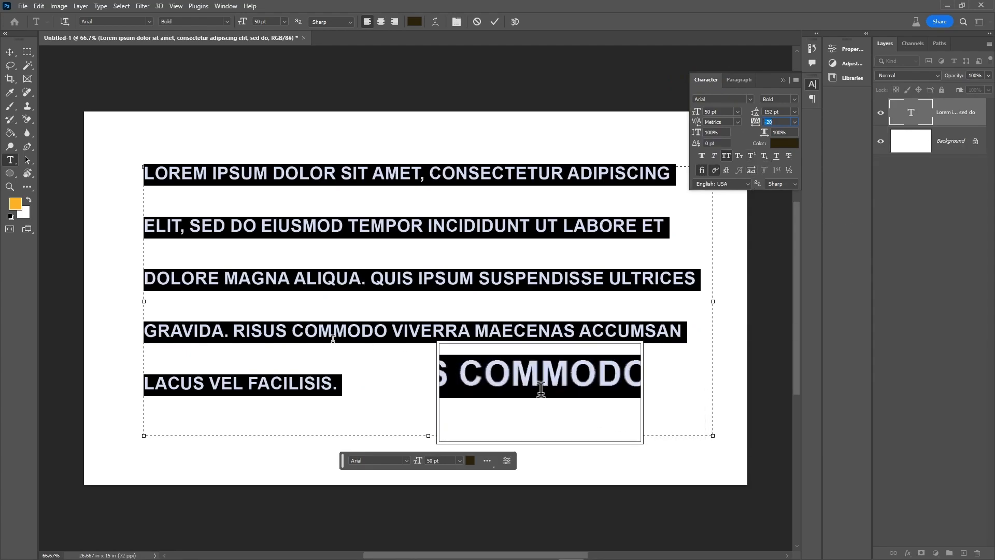
pyautogui.click(741, 154)
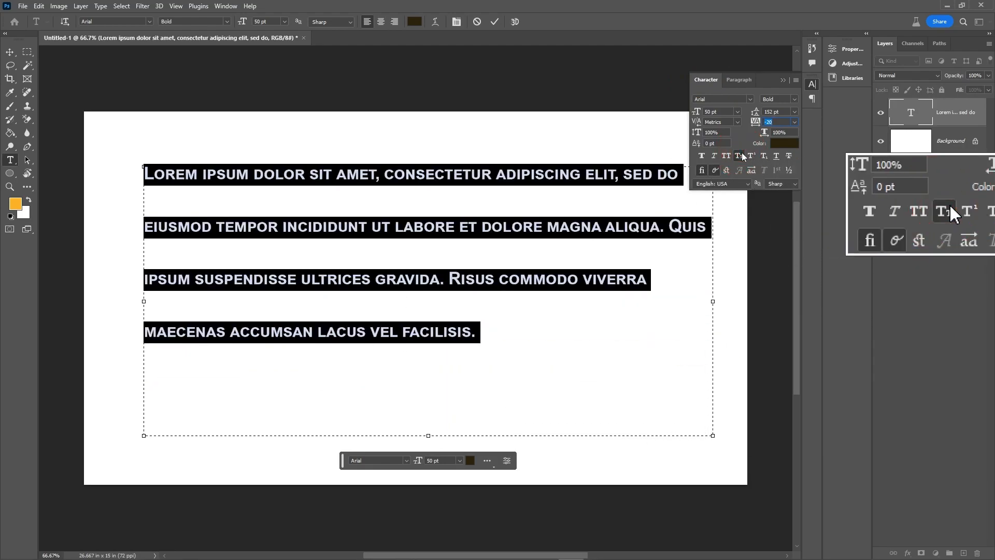
pyautogui.click(726, 156)
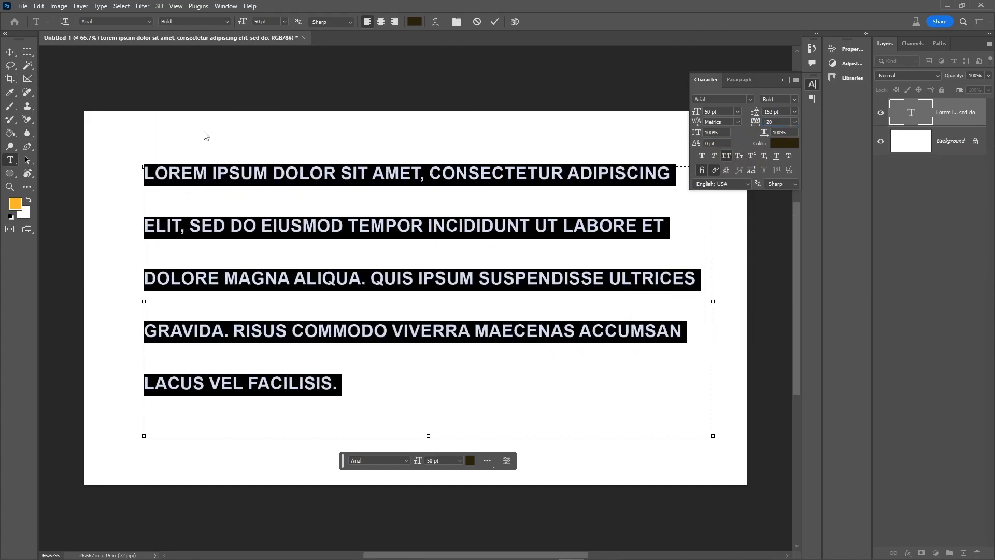
# Commit the paragraph and add a separate line of text reading "10TH" in the empty area below it.
pyautogui.click(10, 52)
pyautogui.click(274, 133)
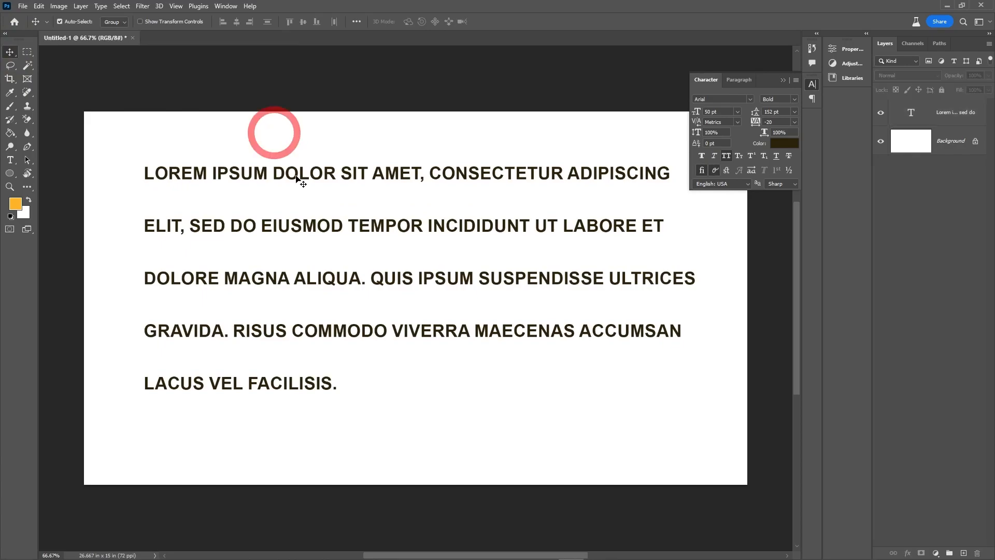
pyautogui.press('t')
pyautogui.click(408, 413)
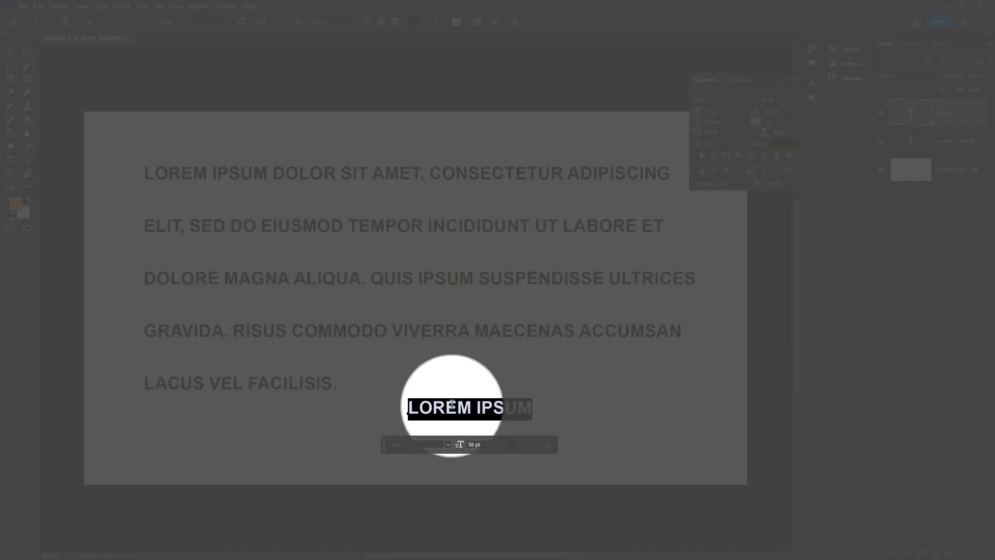
pyautogui.write('9')
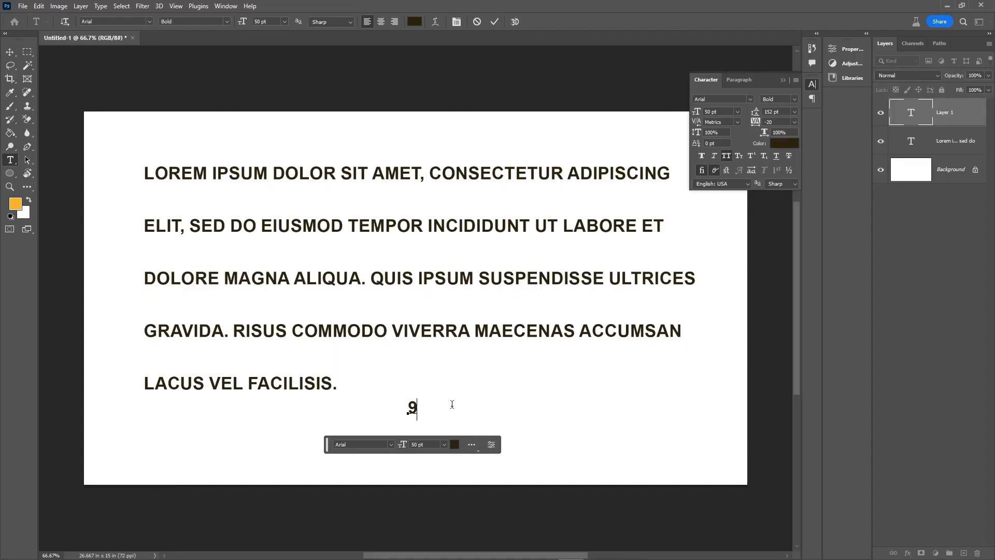
pyautogui.press('BackSpace')
pyautogui.write('10TH')
# Enlarge the "10TH" text to 180 pt and reposition it beside the paragraph's last line.
pyautogui.moveTo(430, 407); pyautogui.dragTo(447, 408)
pyautogui.click(431, 407)
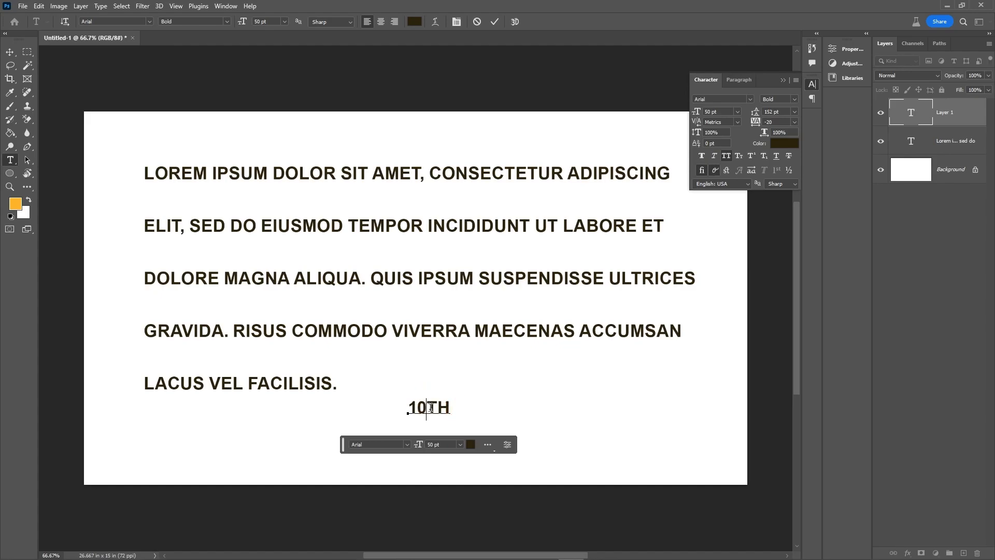
pyautogui.doubleClick(430, 408)
pyautogui.moveTo(269, 23); pyautogui.dragTo(226, 28)
pyautogui.hotkey('shift', 'Up')
pyautogui.hotkey('shift', 'Up')
pyautogui.hotkey('shift', 'Up')
pyautogui.hotkey('shift', 'Up')
pyautogui.hotkey('shift', 'Up')
pyautogui.hotkey('shift', 'Up')
pyautogui.hotkey('shift', 'Up')
pyautogui.hotkey('shift', 'Up')
pyautogui.hotkey('shift', 'Up')
pyautogui.hotkey('shift', 'Up')
pyautogui.hotkey('shift', 'Up')
pyautogui.hotkey('shift', 'Up')
pyautogui.hotkey('shift', 'Up')
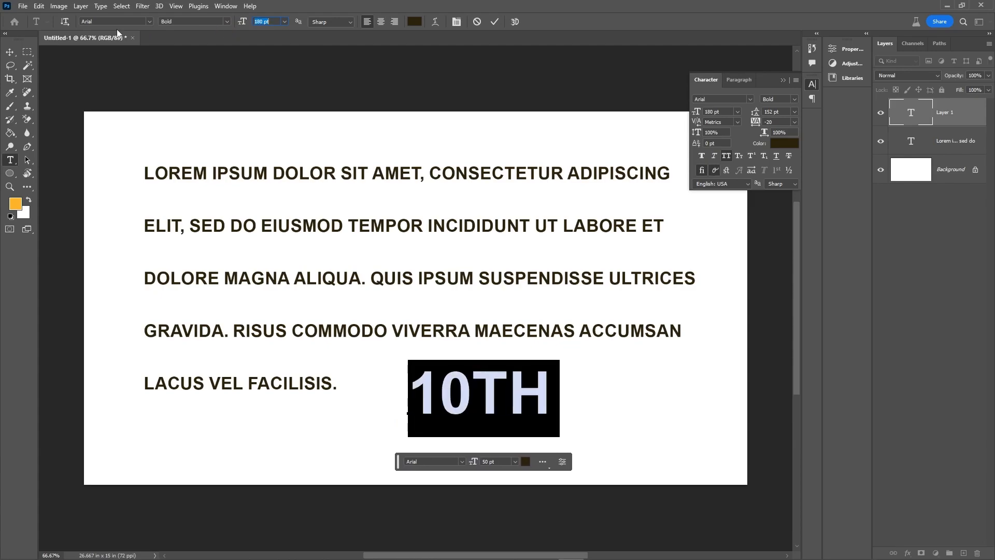
pyautogui.click(10, 52)
pyautogui.moveTo(499, 382); pyautogui.dragTo(549, 407)
# Format the letters "TH" after the 10 as superscript and commit the edit.
pyautogui.doubleClick(460, 394)
pyautogui.click(462, 391)
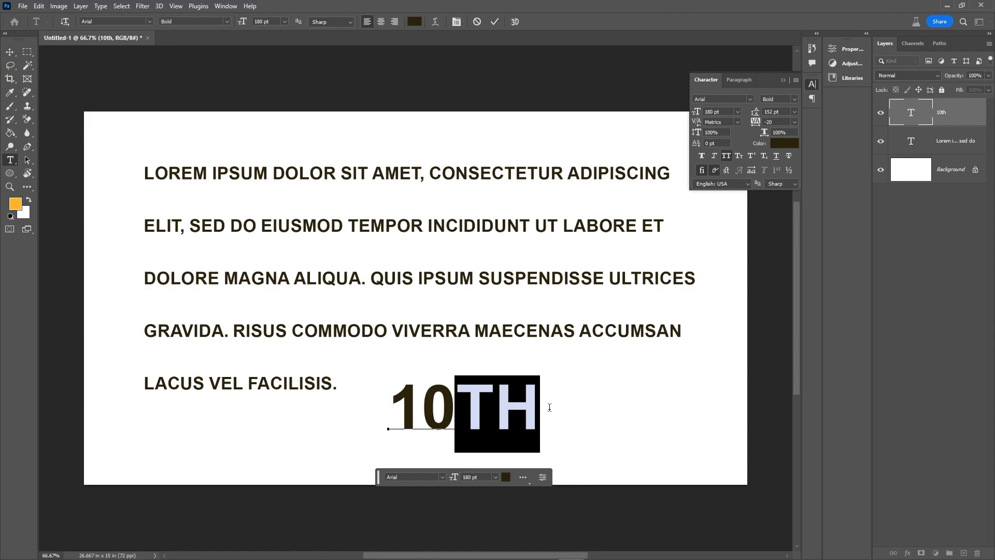
pyautogui.click(751, 154)
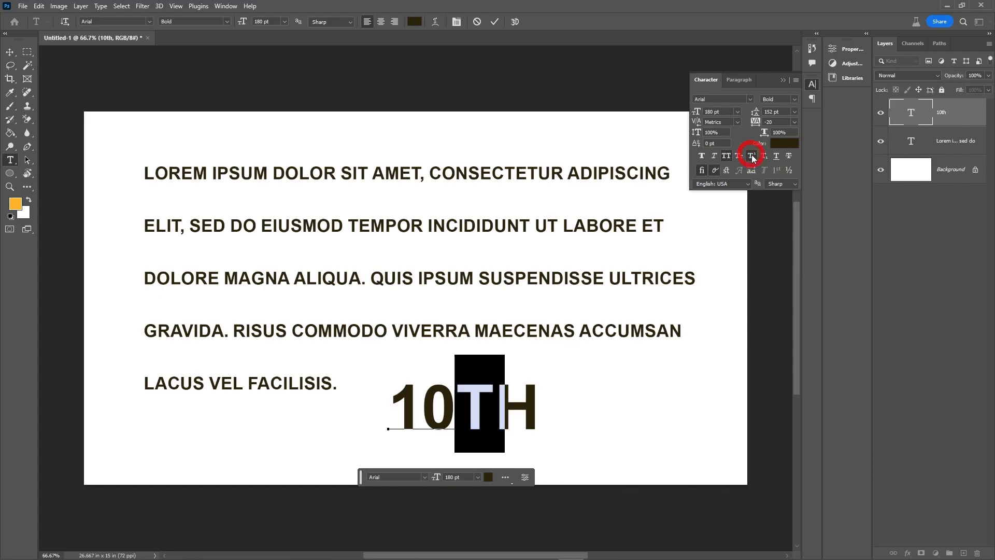
pyautogui.click(10, 52)
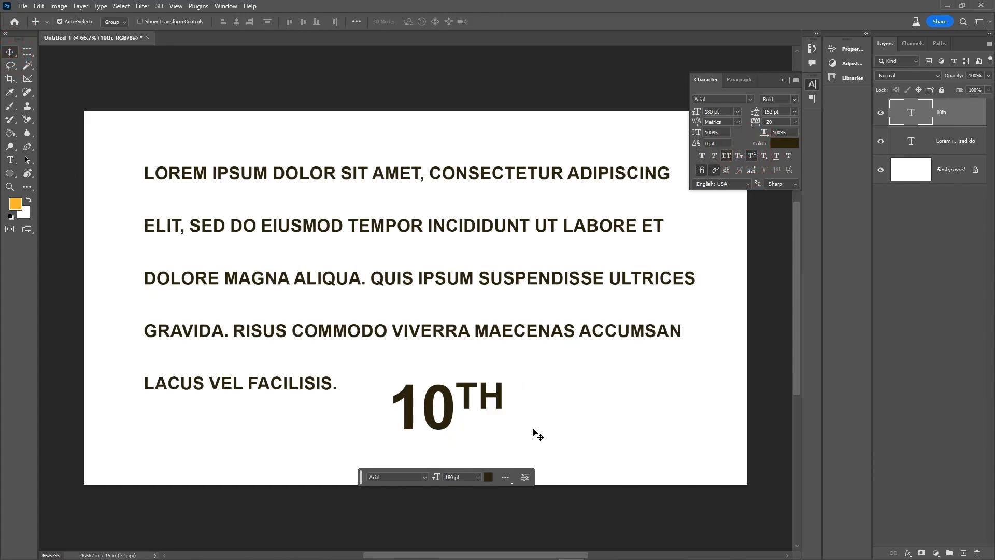
# Leave the paragraph's text editing and move the "10TH" text clear of the paragraph, toward the canvas's lower edge.
pyautogui.doubleClick(466, 381)
pyautogui.click(461, 387)
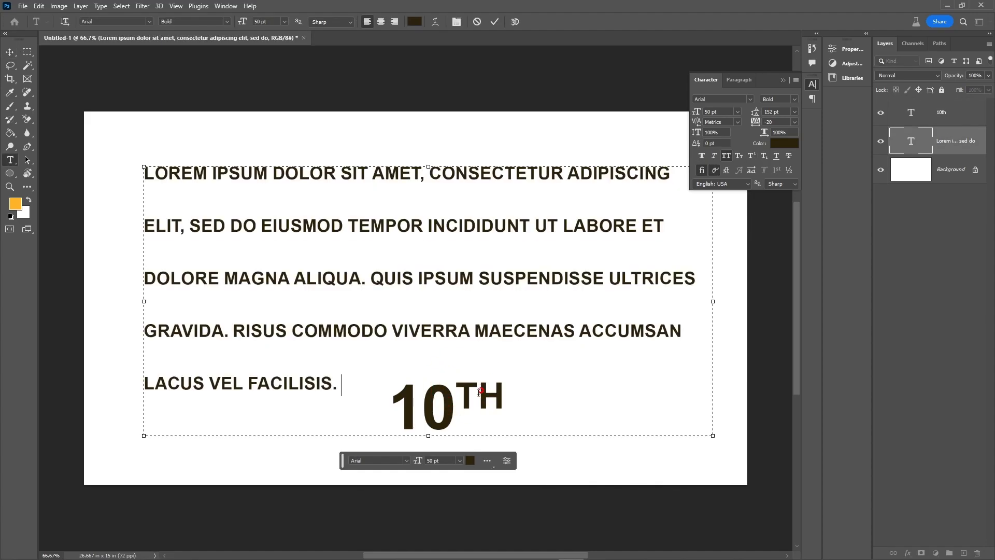
pyautogui.click(10, 52)
pyautogui.moveTo(461, 403); pyautogui.dragTo(634, 428)
# Change the letters "TH" to subscript and commit the edit.
pyautogui.doubleClick(580, 432)
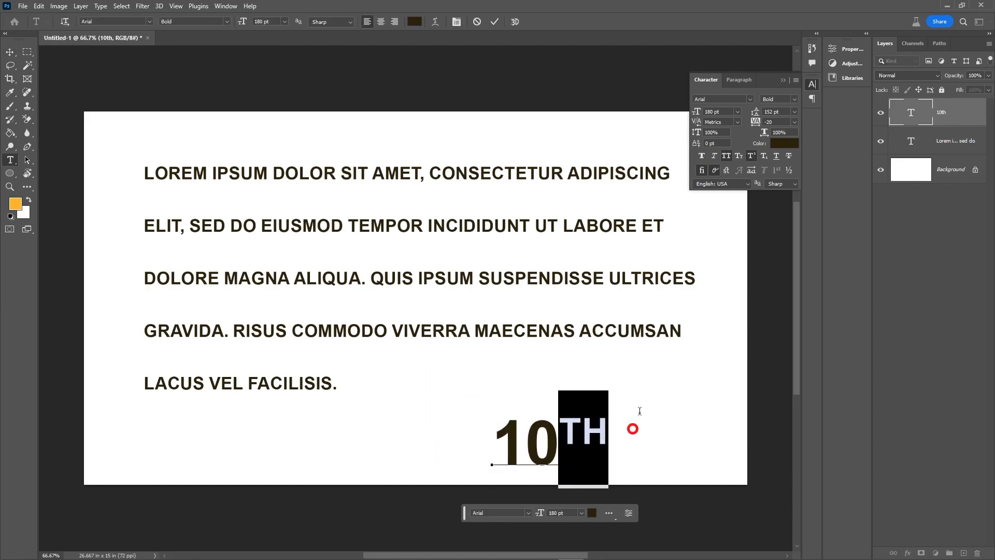
pyautogui.click(764, 156)
pyautogui.click(10, 52)
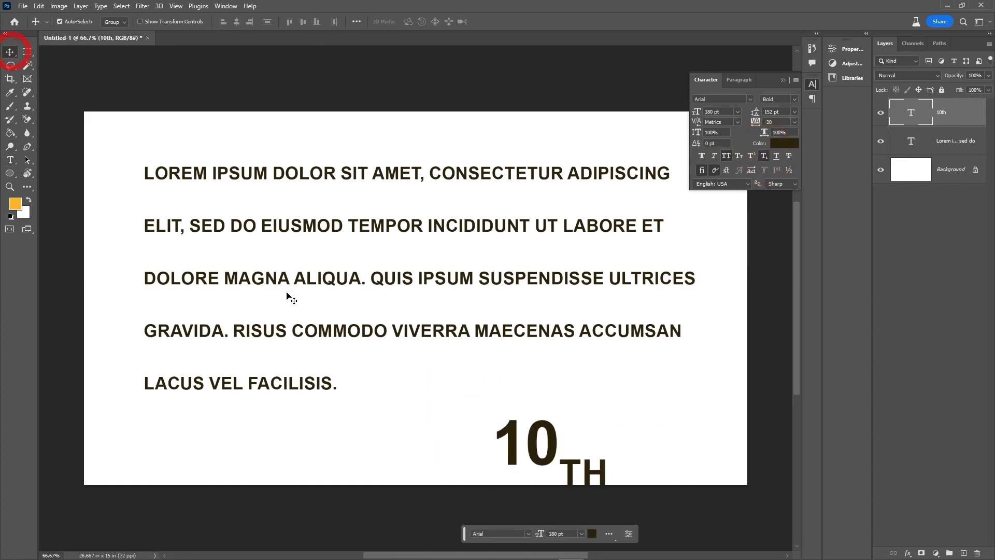
# Move the "10TH" text back up beside the paragraph's last line and delete the letters "TH".
pyautogui.moveTo(563, 462); pyautogui.dragTo(584, 408)
pyautogui.doubleClick(545, 402)
pyautogui.press('BackSpace')
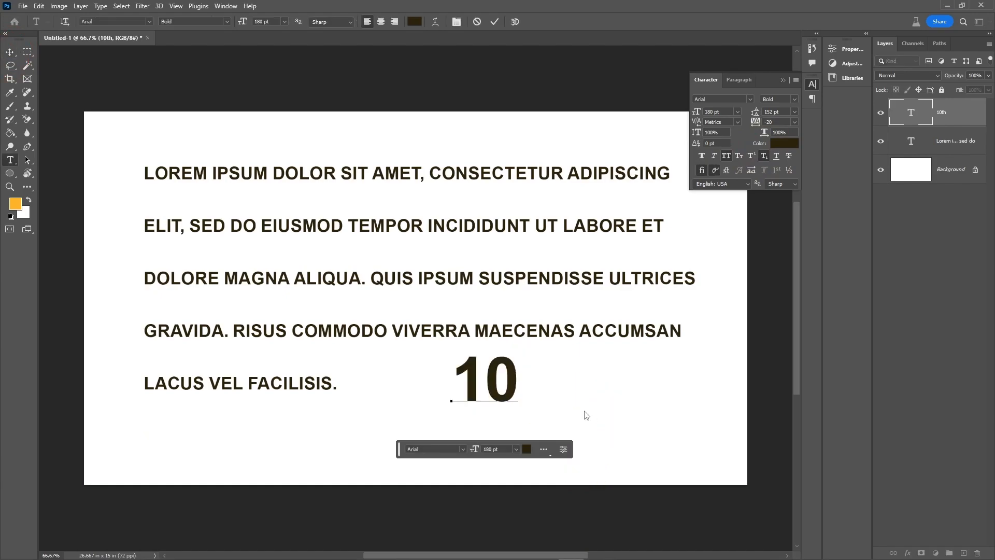
# Move the "10" text slightly lower beside the paragraph's last line and delete its layer.
pyautogui.click(10, 52)
pyautogui.moveTo(497, 384); pyautogui.dragTo(477, 409)
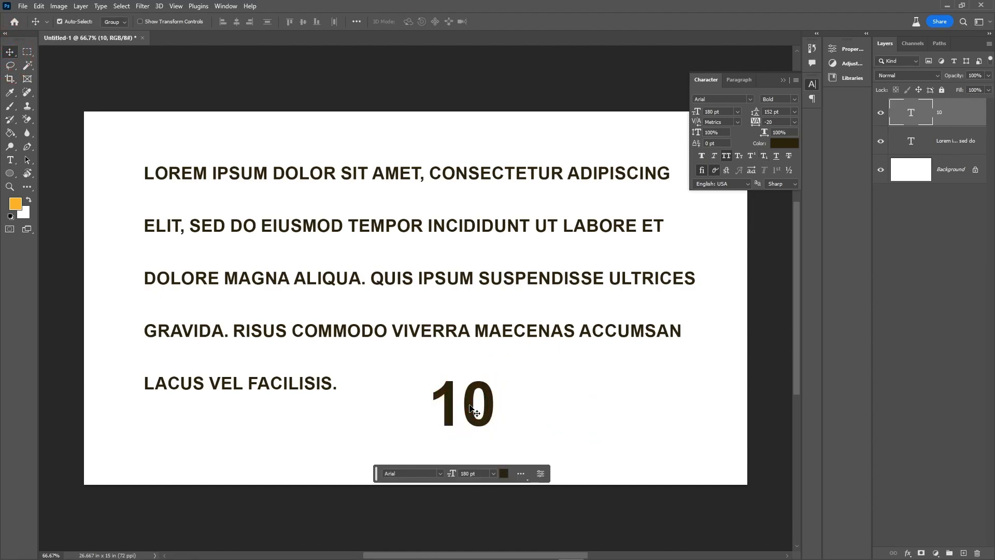
pyautogui.press('Delete')
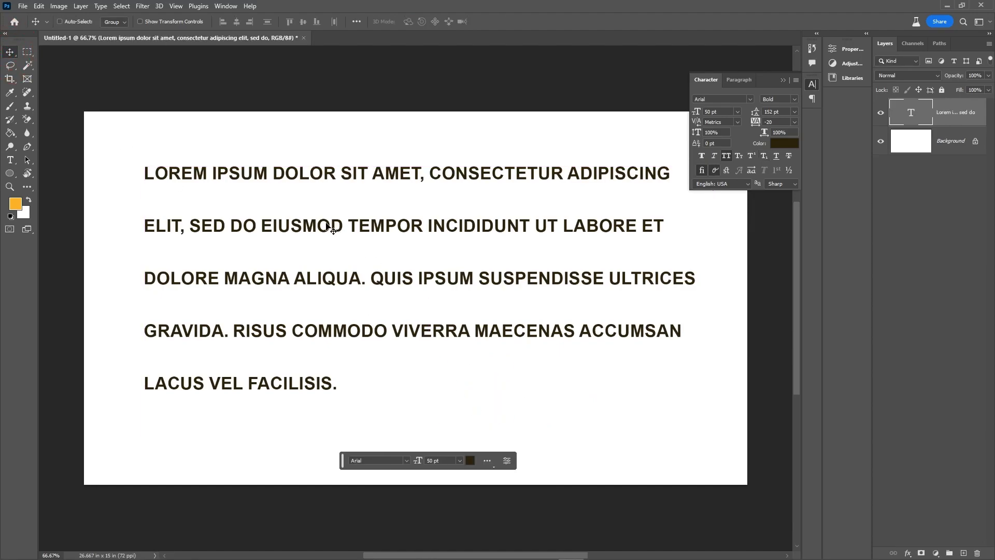
# Create a new document from the Web Large preset, 1920 x 1080 px at 72 ppi, with artboards off.
pyautogui.hotkey('ctrl', 'n')
pyautogui.click(444, 64)
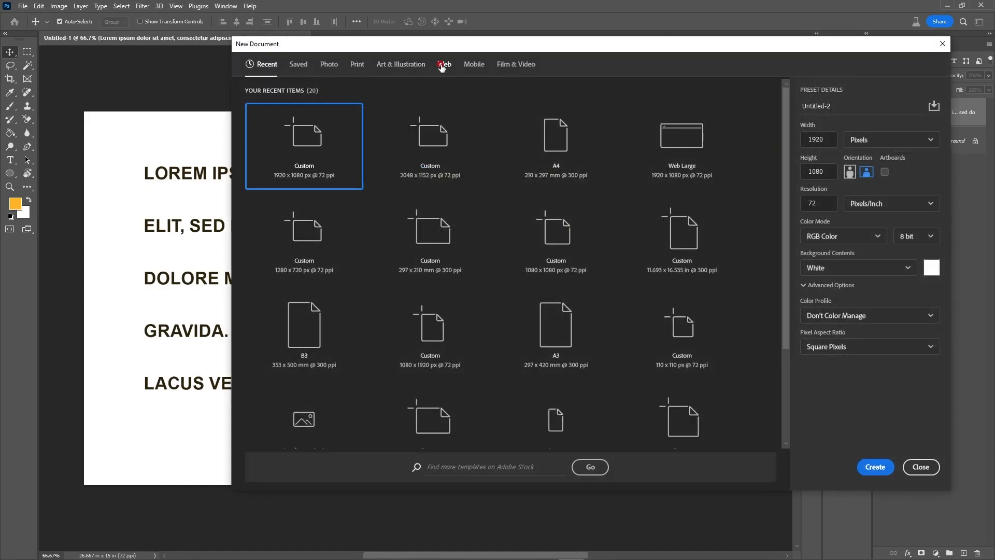
pyautogui.click(409, 139)
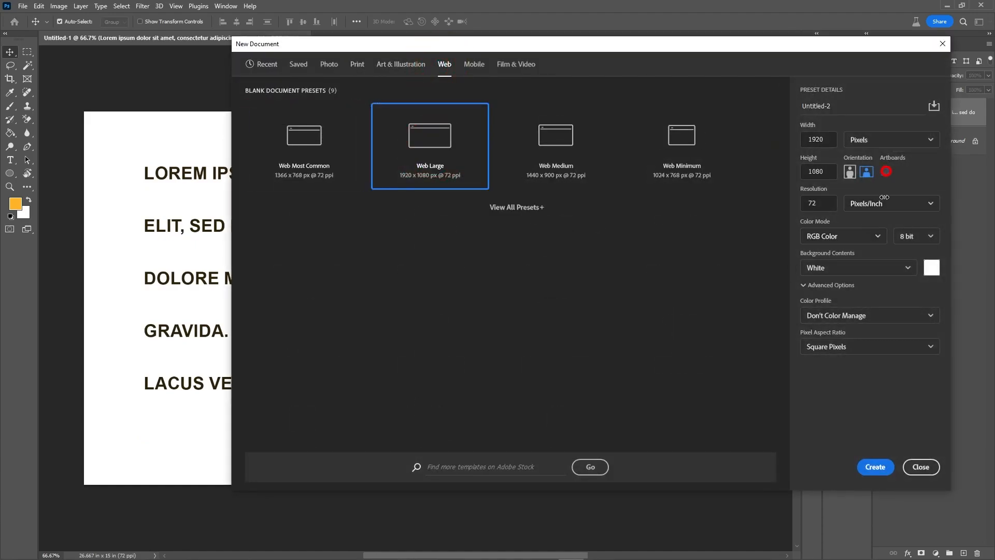
pyautogui.click(875, 467)
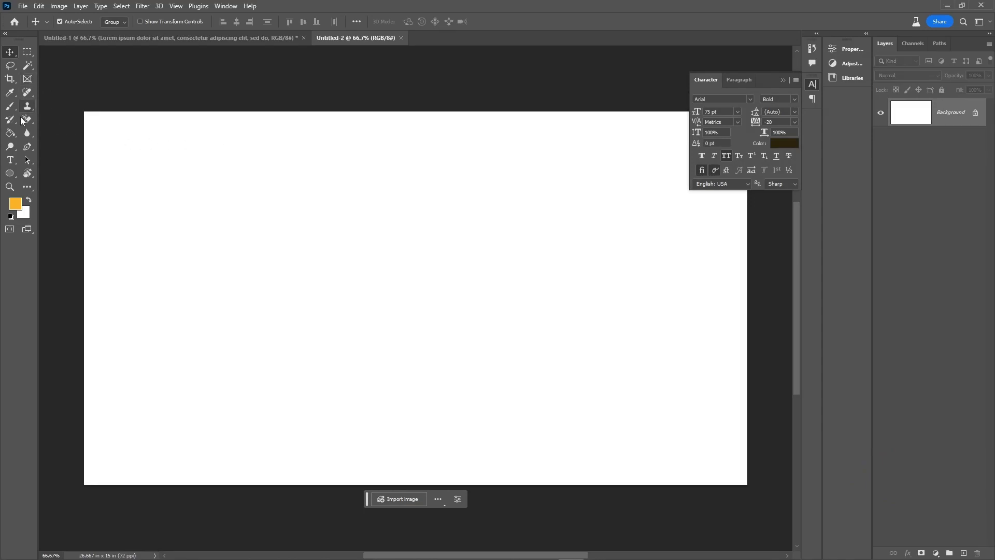
# Add a line of point text reading "TEXT" near the middle of the blank canvas.
pyautogui.click(10, 159)
pyautogui.click(346, 280)
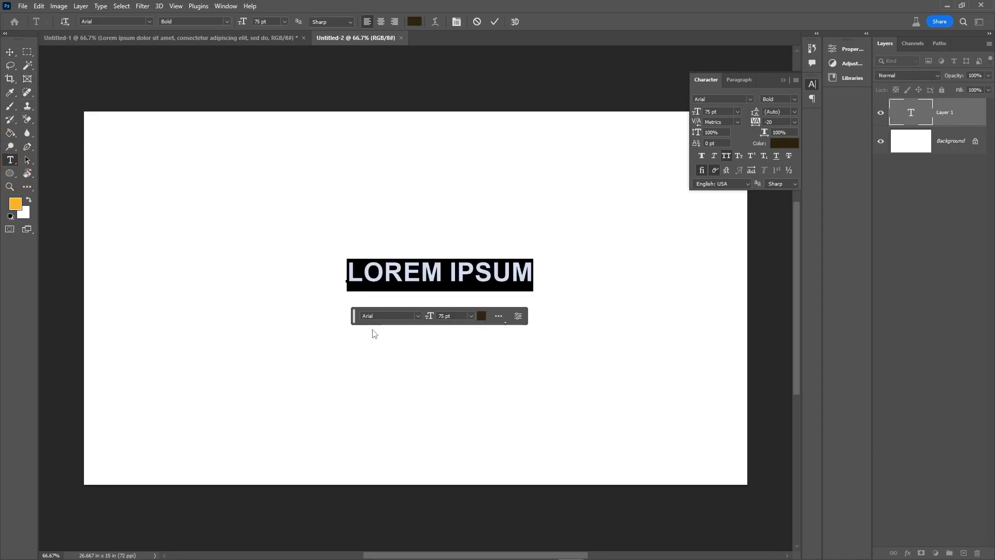
pyautogui.write('TE')
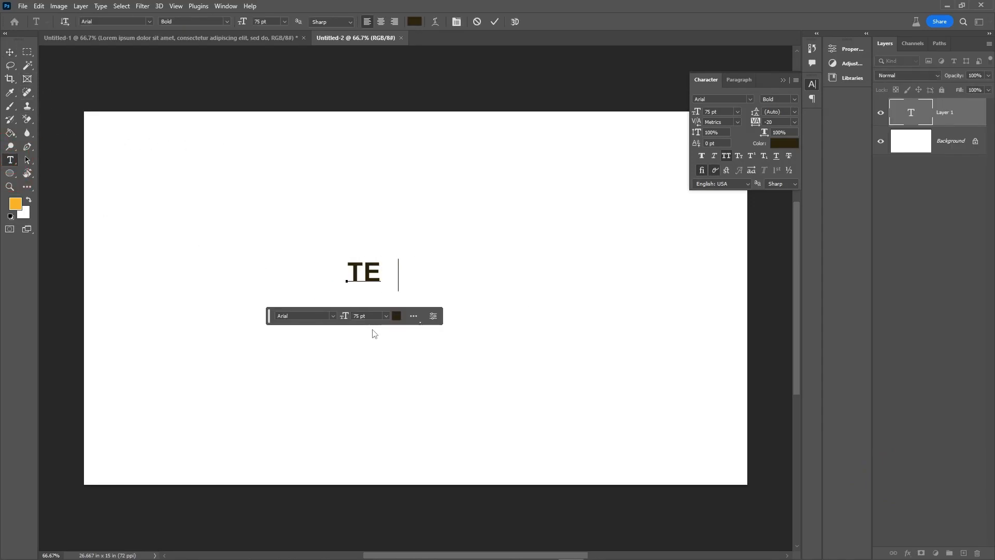
pyautogui.write('XT')
# Set the font size of the whole word "TEXT" to 200 pt.
pyautogui.moveTo(369, 314); pyautogui.dragTo(311, 322)
pyautogui.write('2')
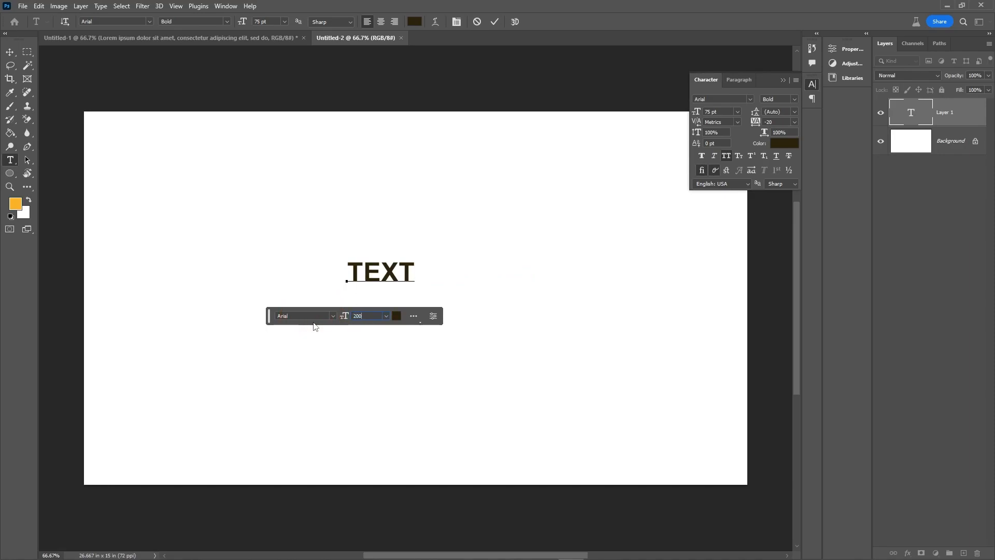
pyautogui.write('00')
pyautogui.press('Return')
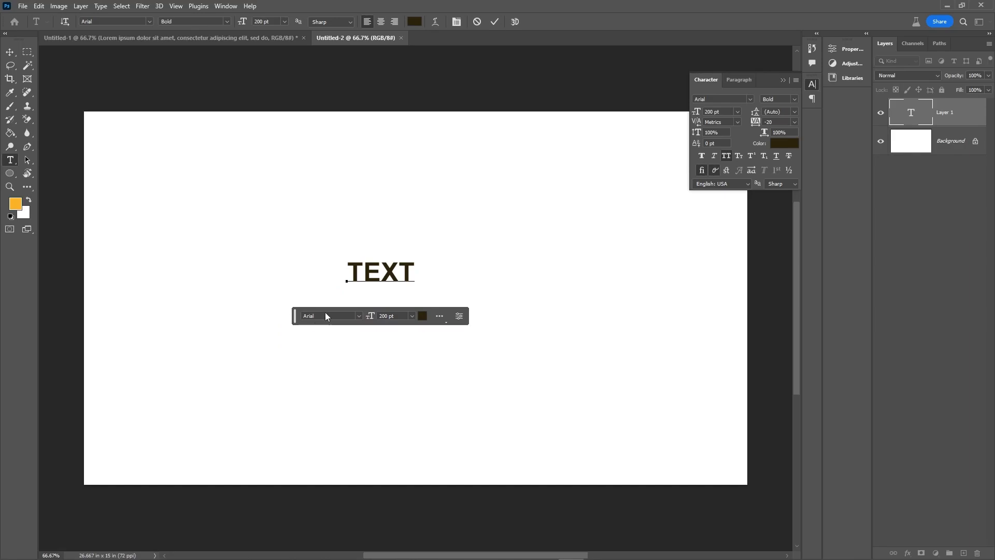
pyautogui.doubleClick(394, 274)
pyautogui.moveTo(400, 315); pyautogui.dragTo(352, 317)
pyautogui.write('200')
pyautogui.press('Return')
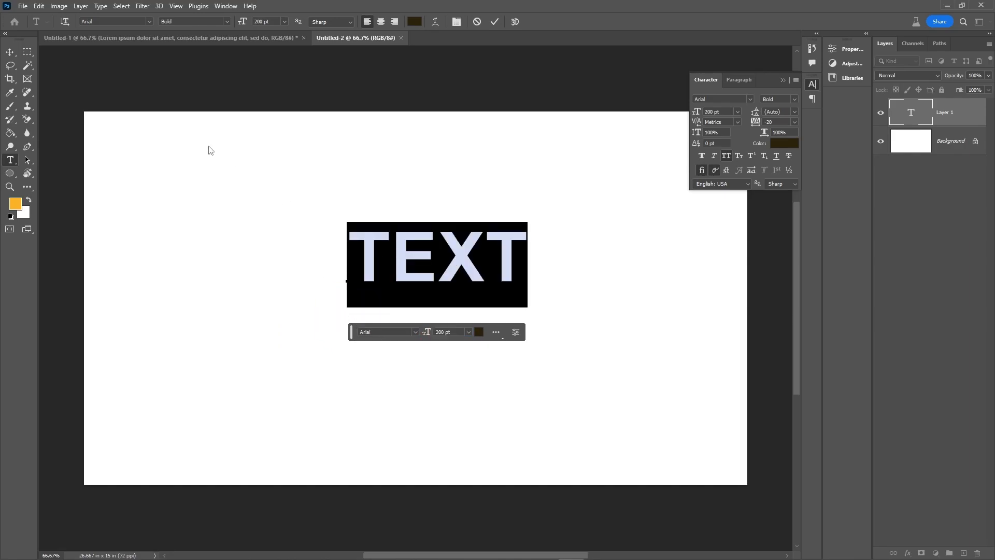
# Move "TEXT" toward the canvas center and scale it up to about 538 pt so it spans most of the canvas.
pyautogui.click(9, 52)
pyautogui.moveTo(422, 286); pyautogui.dragTo(406, 314)
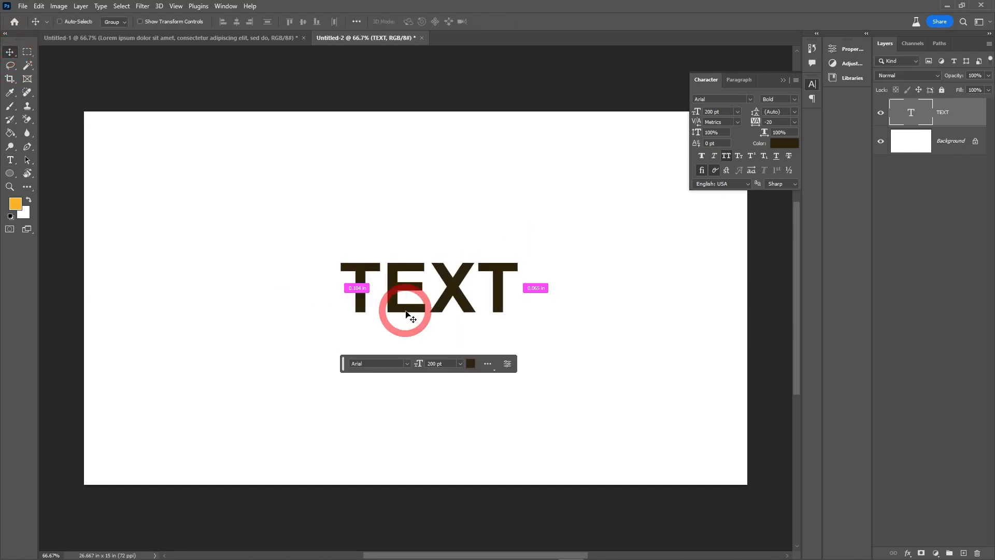
pyautogui.hotkey('ctrl', 't')
pyautogui.moveTo(518, 336); pyautogui.dragTo(664, 413)
pyautogui.press('Return')
pyautogui.moveTo(633, 285); pyautogui.dragTo(623, 285)
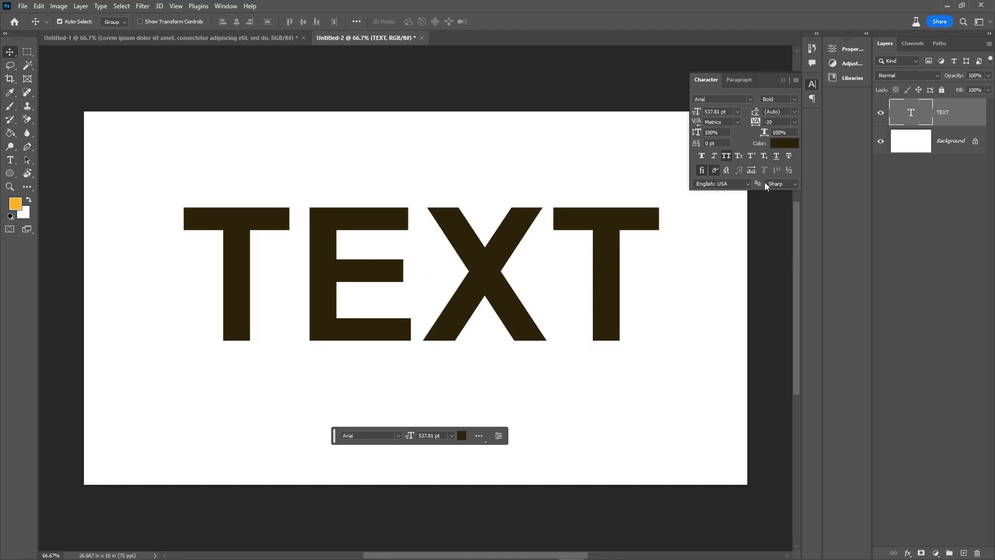
# Try the underline and the strikethrough on "TEXT", removing each one again.
pyautogui.click(776, 156)
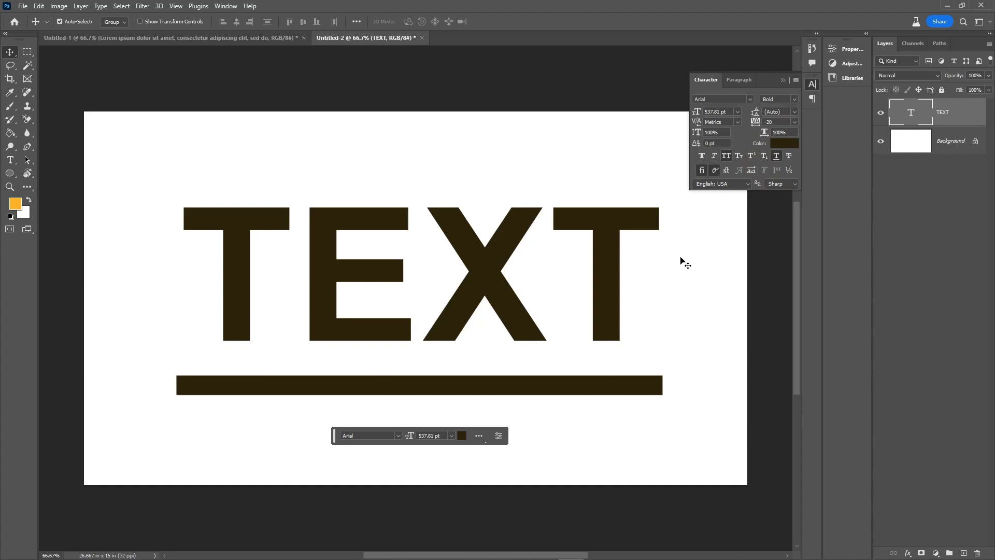
pyautogui.click(777, 157)
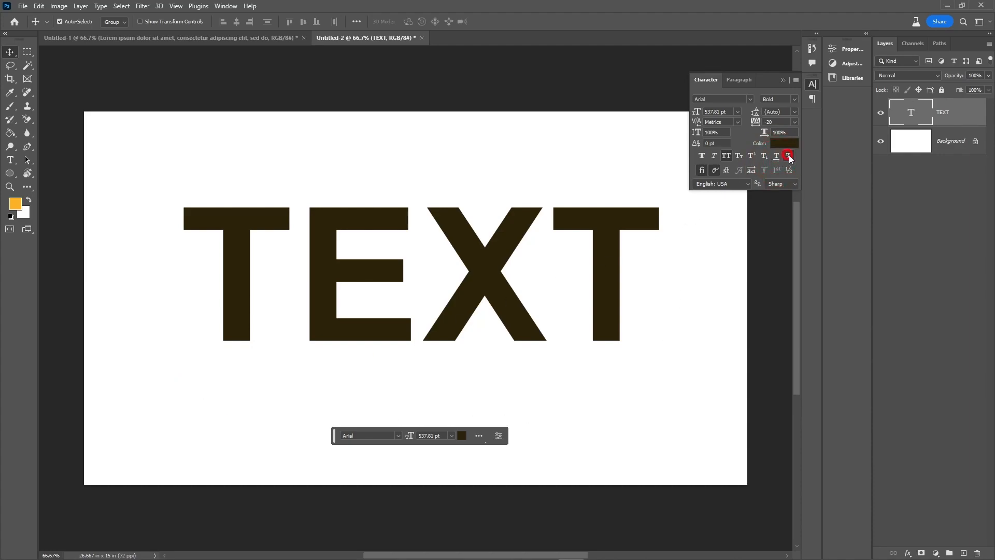
pyautogui.click(789, 156)
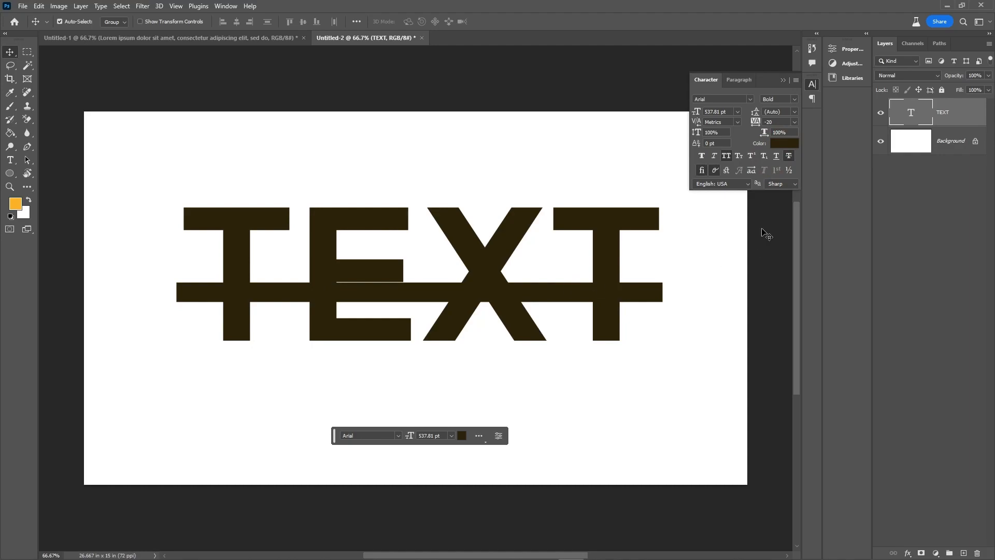
pyautogui.doubleClick(461, 287)
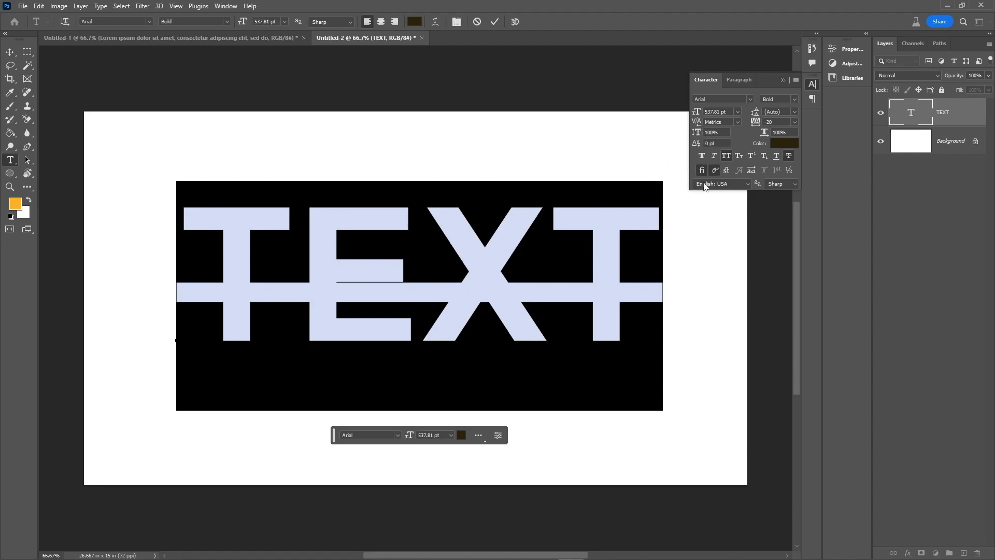
pyautogui.click(10, 52)
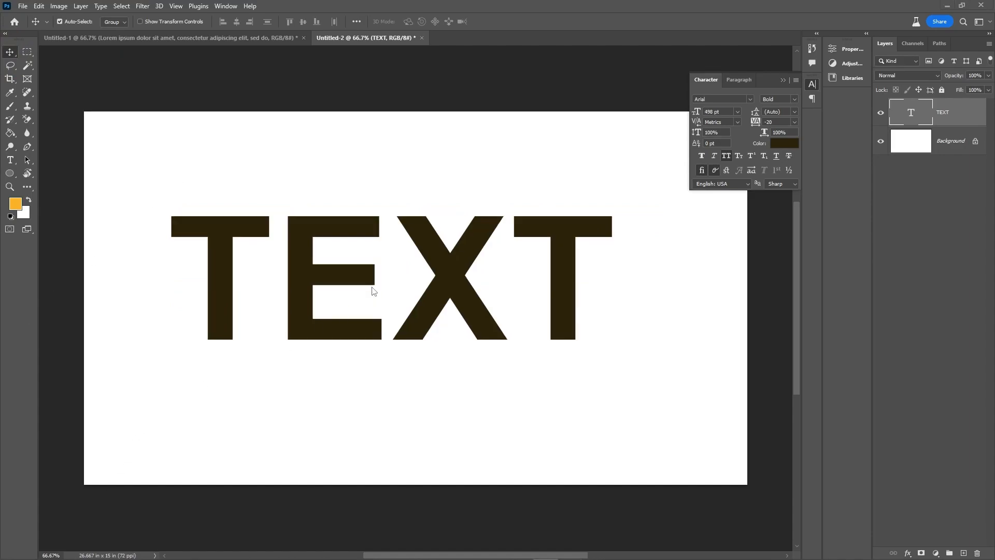
# Reduce the vertical scale of "TEXT" to 33% and leave text editing.
pyautogui.doubleClick(368, 275)
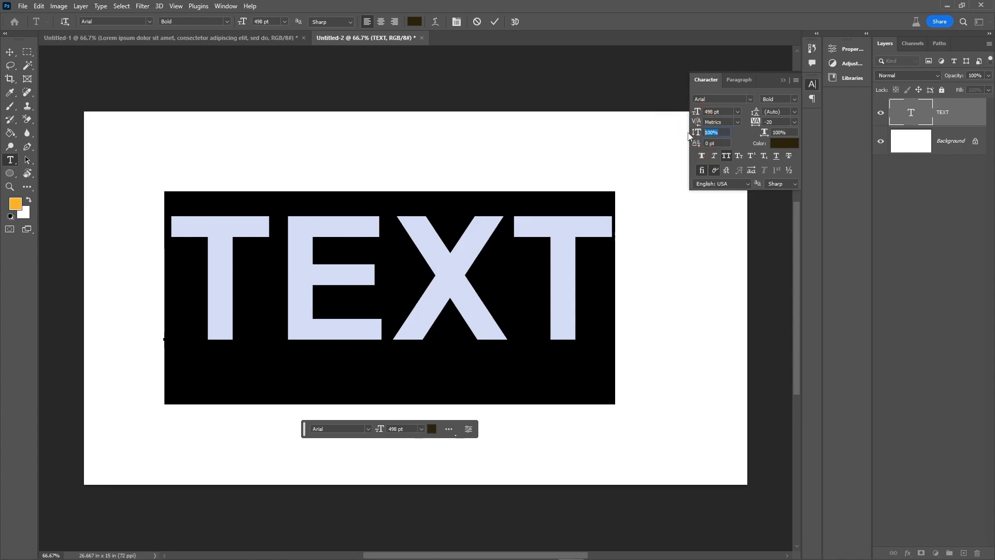
pyautogui.press('Down')
pyautogui.press('Down')
pyautogui.press('Down')
pyautogui.press('Down')
pyautogui.press('Down')
pyautogui.press('Down')
pyautogui.press('Down')
pyautogui.press('Down')
pyautogui.press('Down')
pyautogui.press('Down')
pyautogui.press('Down')
pyautogui.press('Down')
pyautogui.press('Down')
pyautogui.press('Down')
pyautogui.press('Down')
pyautogui.press('Down')
pyautogui.press('Down')
pyautogui.press('Down')
pyautogui.press('Down')
pyautogui.press('Down')
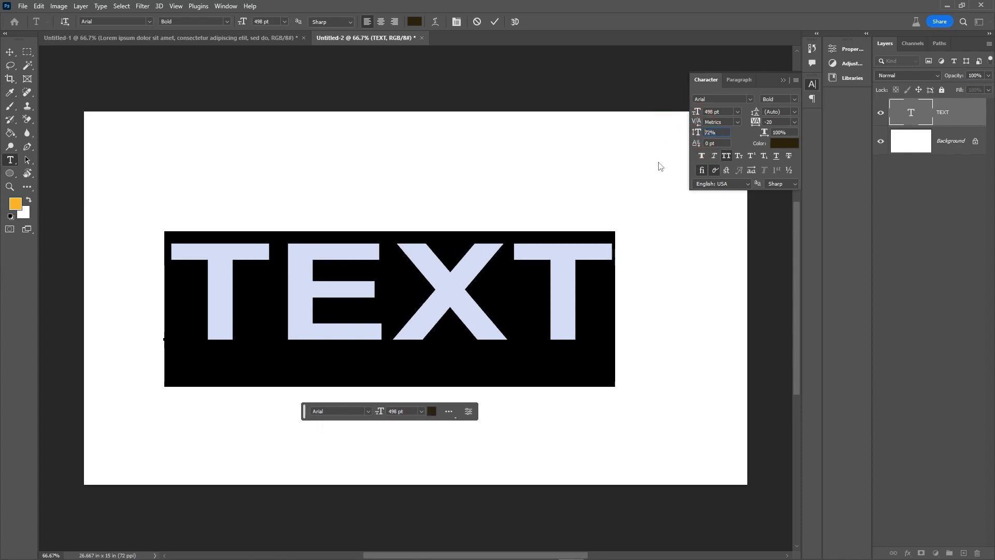
pyautogui.press('Down')
pyautogui.press('Down')
pyautogui.press('Down')
pyautogui.press('Down')
pyautogui.press('Down')
pyautogui.press('Down')
pyautogui.press('Down')
pyautogui.press('Down')
pyautogui.press('Down')
pyautogui.press('Down')
pyautogui.press('Down')
pyautogui.press('Down')
pyautogui.press('Down')
pyautogui.press('Down')
pyautogui.press('Down')
pyautogui.press('Down')
pyautogui.press('Down')
pyautogui.press('Down')
pyautogui.press('Down')
pyautogui.press('Down')
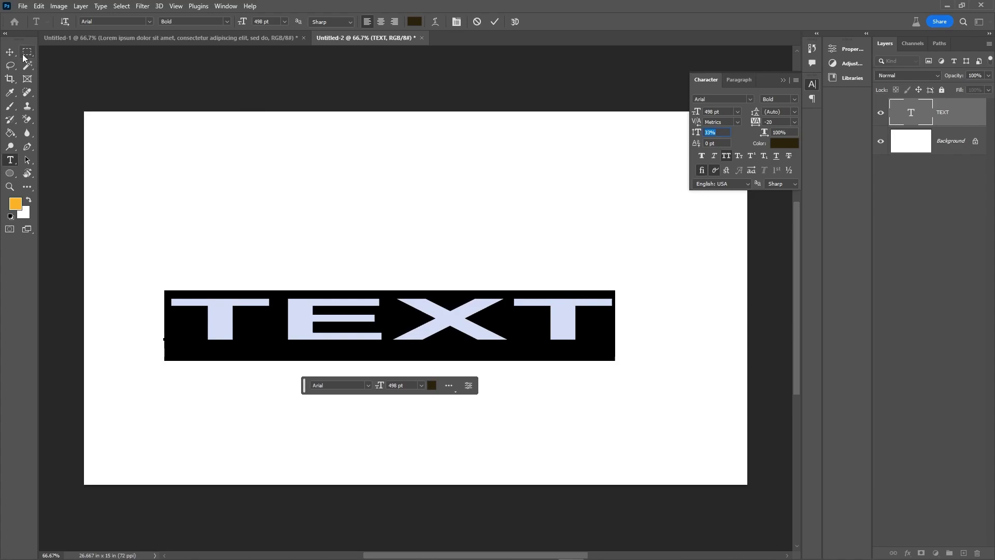
pyautogui.click(10, 52)
# Set the vertical scale of "TEXT" to 150% and move the stretched word slightly down the canvas.
pyautogui.doubleClick(461, 313)
pyautogui.click(692, 135)
pyautogui.press('Return')
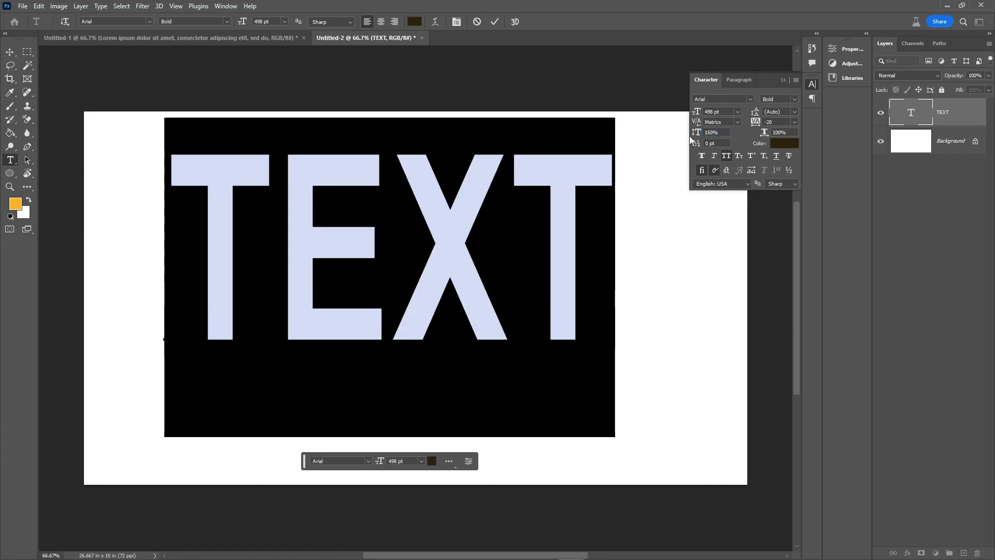
pyautogui.click(10, 51)
pyautogui.moveTo(325, 251); pyautogui.dragTo(330, 294)
# Reset the vertical scale of "TEXT" to 100% and move the word back up to the canvas middle.
pyautogui.doubleClick(330, 294)
pyautogui.click(693, 135)
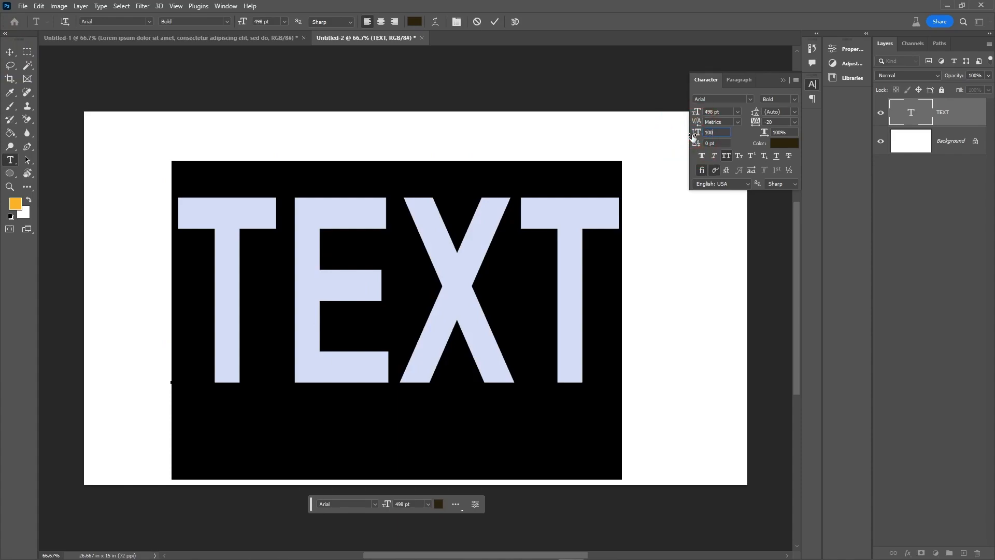
pyautogui.press('Return')
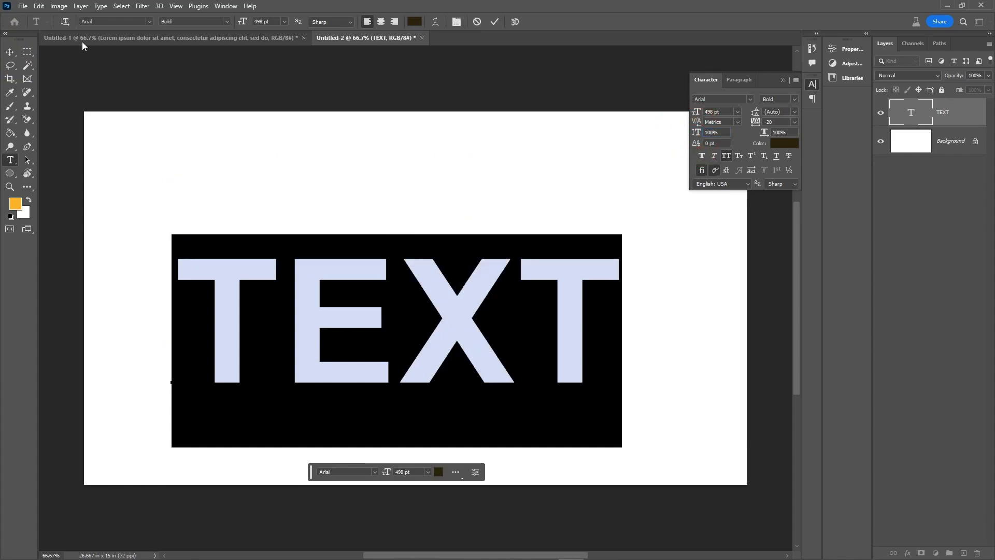
pyautogui.click(10, 52)
pyautogui.moveTo(363, 333); pyautogui.dragTo(334, 283)
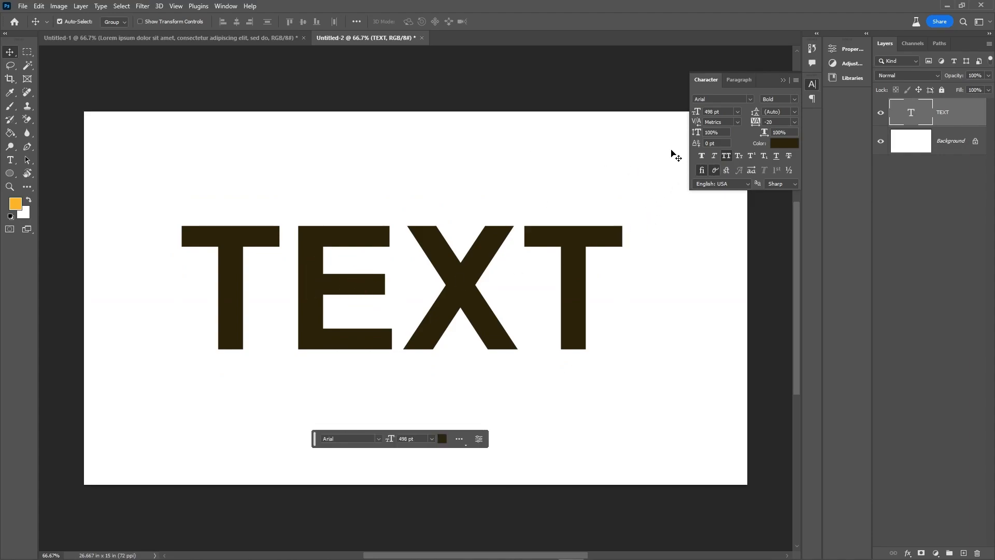
# Display the paragraph settings and change the color of "TEXT" to orange #ffb900.
pyautogui.click(739, 79)
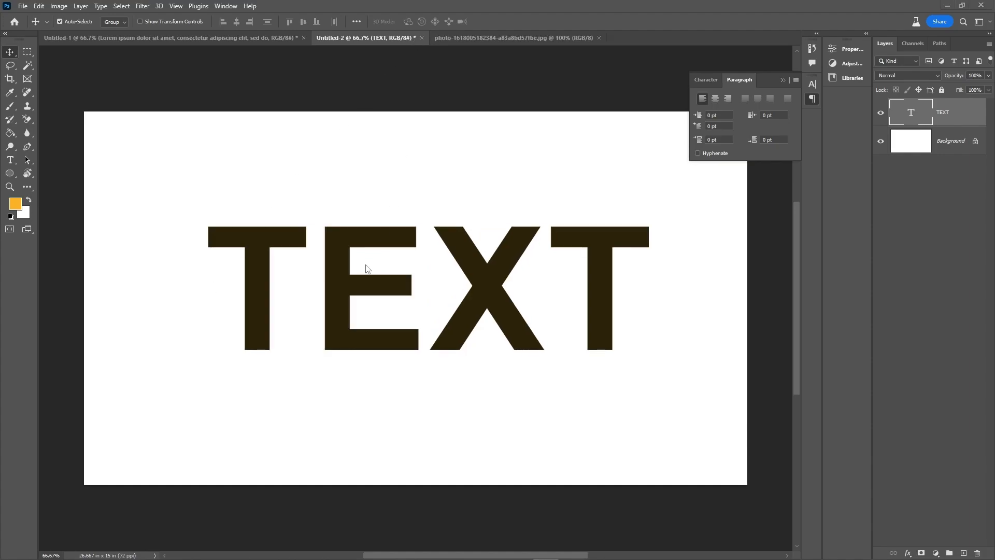
pyautogui.click(354, 241)
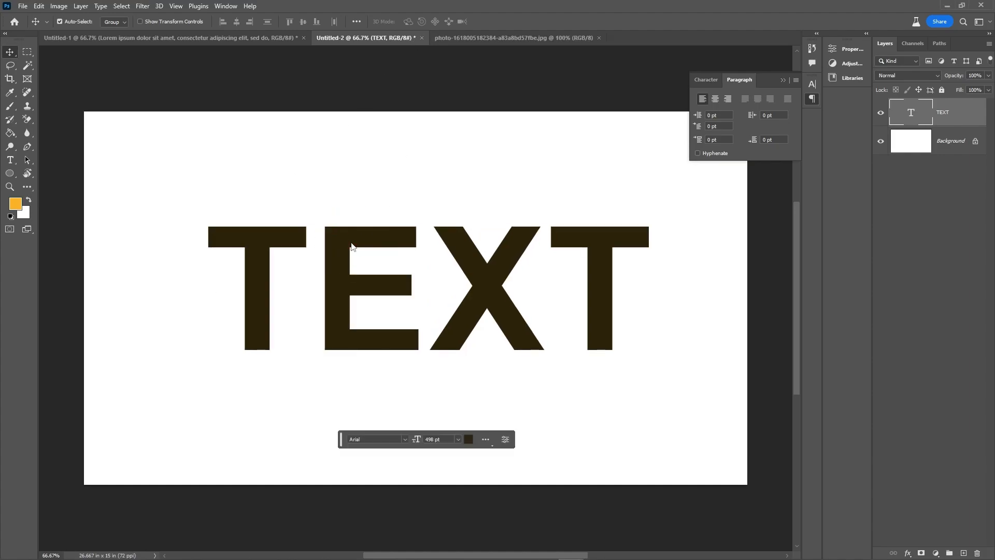
pyautogui.doubleClick(488, 277)
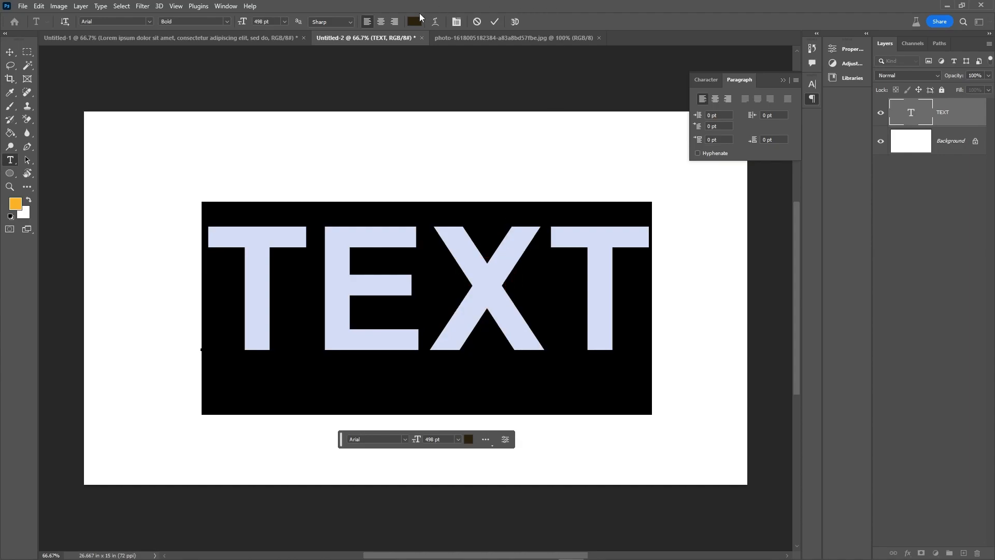
pyautogui.click(415, 21)
pyautogui.click(406, 308)
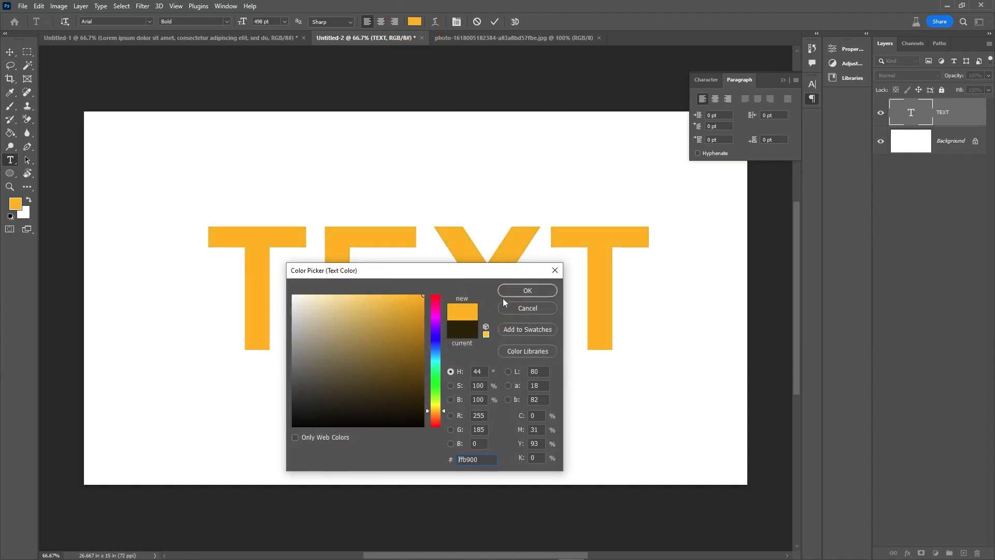
pyautogui.click(528, 291)
# Preview dark brown #2d2206 and blue #2205fc as the color of "TEXT" and cancel the color change.
pyautogui.click(415, 21)
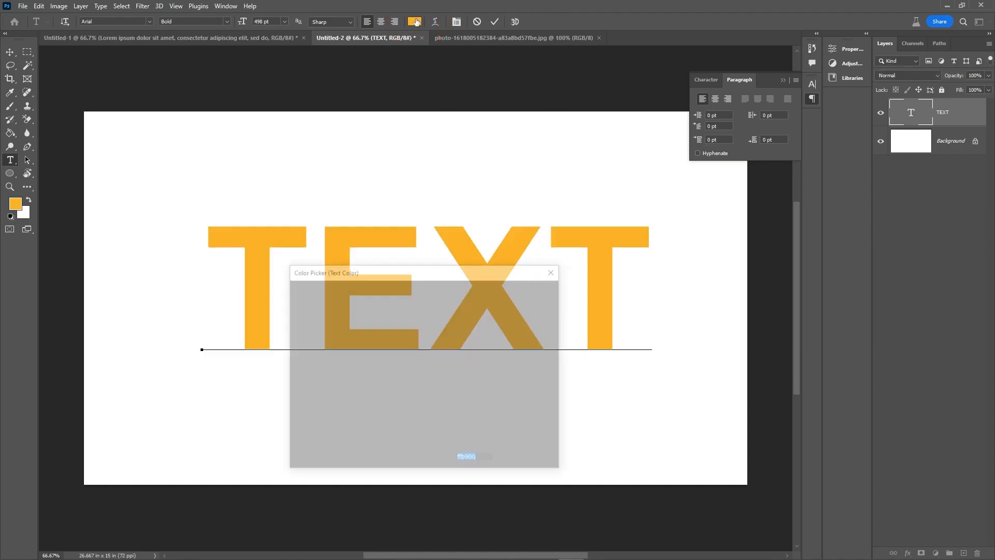
pyautogui.moveTo(408, 332); pyautogui.dragTo(406, 403)
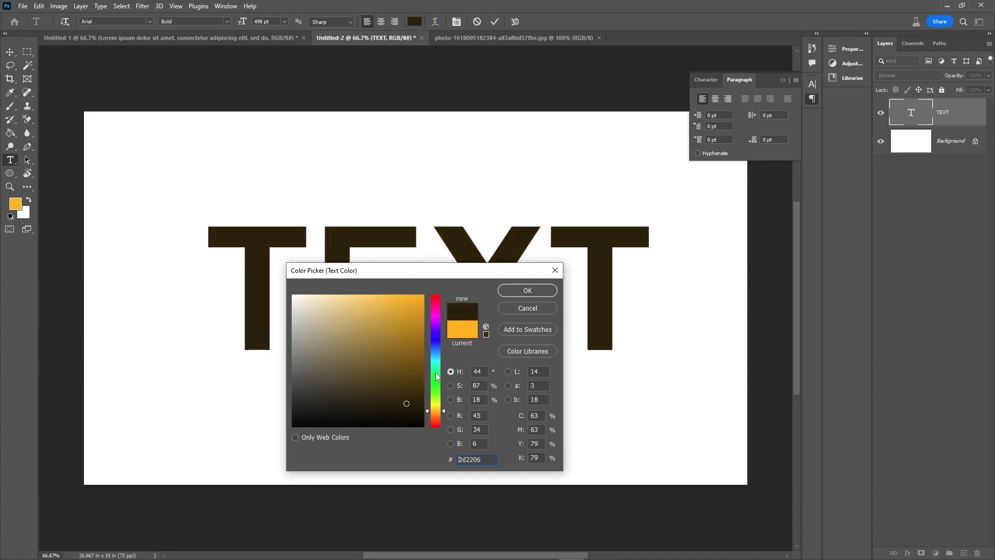
pyautogui.click(436, 336)
pyautogui.click(421, 296)
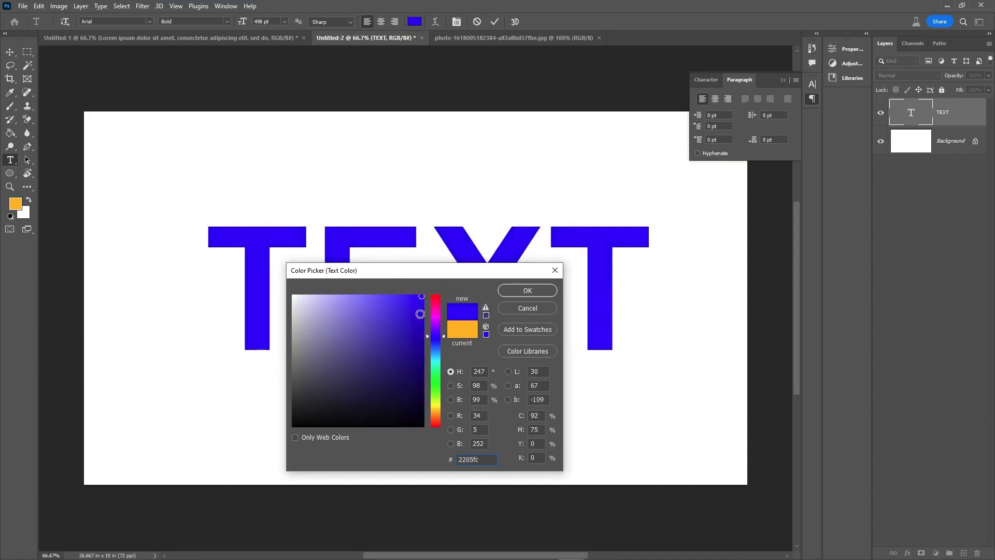
pyautogui.click(510, 306)
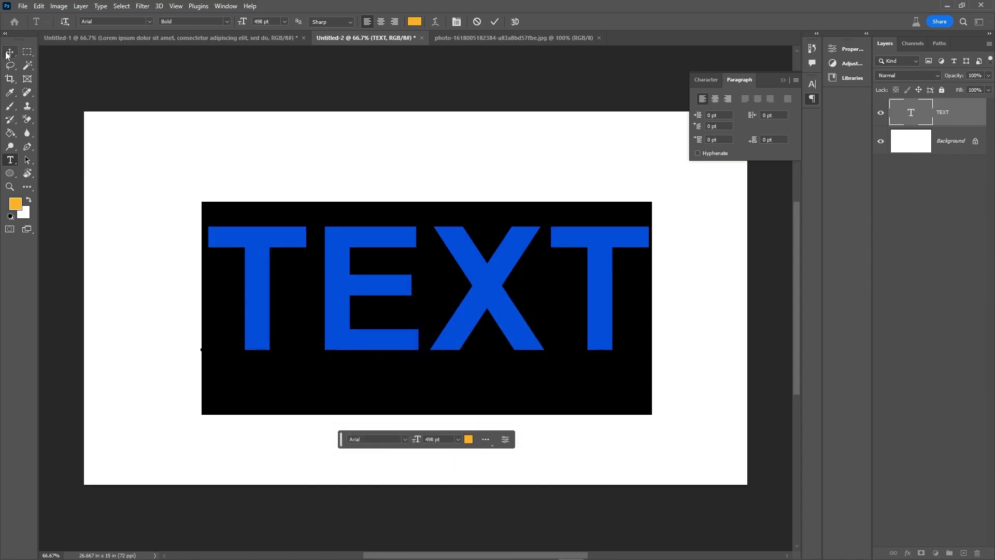
# Convert the colorful wave photo's background to a normal layer and bring the image into Untitled-2 over "TEXT".
pyautogui.click(6, 54)
pyautogui.click(474, 39)
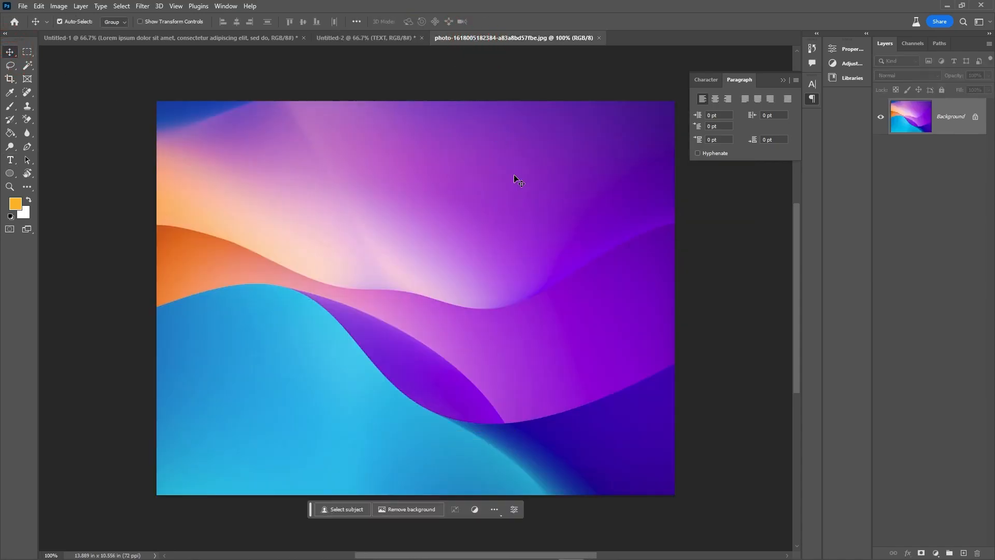
pyautogui.moveTo(515, 271); pyautogui.dragTo(508, 262)
pyautogui.click(491, 235)
pyautogui.moveTo(626, 355); pyautogui.dragTo(435, 310)
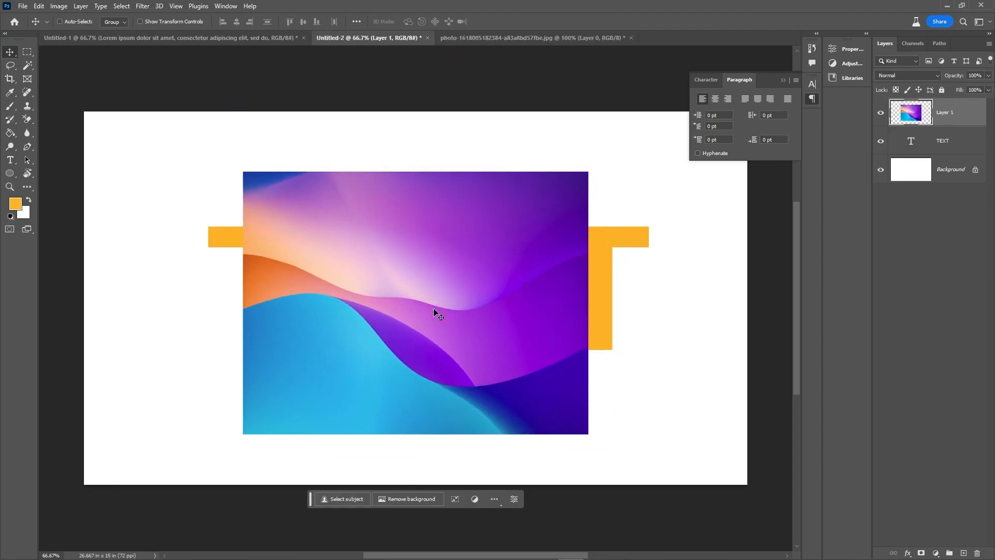
# Stretch the wave image horizontally on both sides to about 146% width, covering the whole word "TEXT", and keep its height at 100%.
pyautogui.hotkey('ctrl', 't')
pyautogui.moveTo(589, 303); pyautogui.dragTo(666, 286)
pyautogui.moveTo(243, 303); pyautogui.dragTo(161, 304)
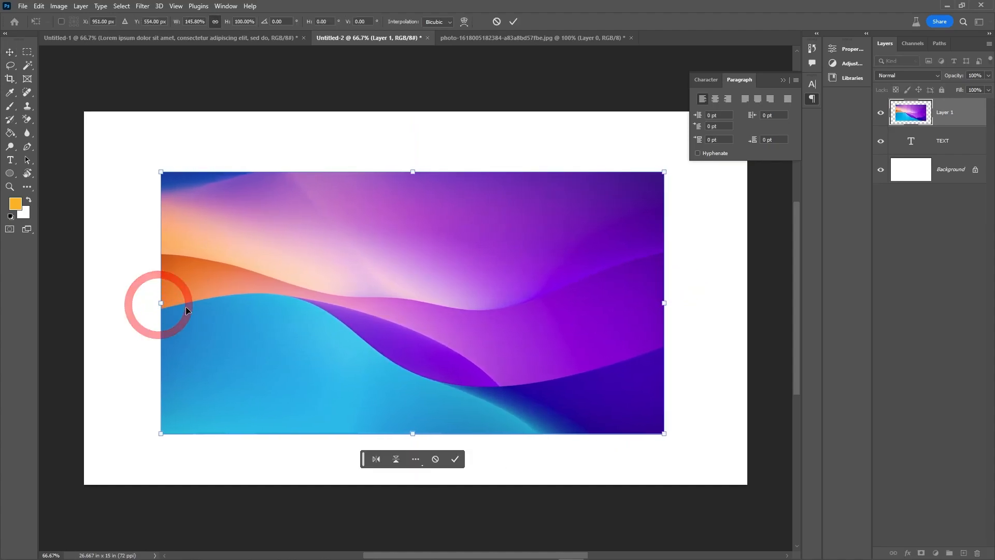
pyautogui.press('Return')
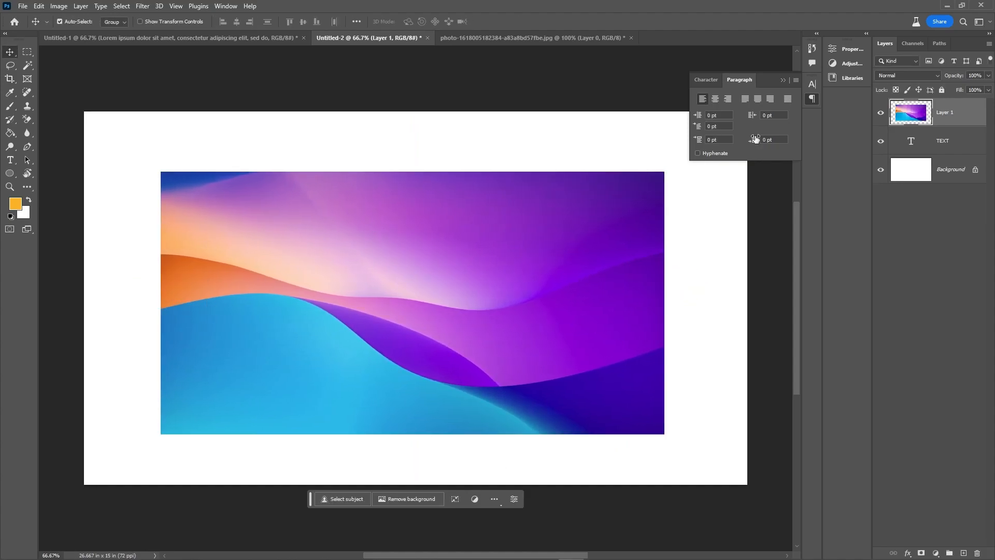
# Create a clipping mask from the wave image on Layer 1 so it fills only the letters of the TEXT layer.
pyautogui.rightClick(952, 122)
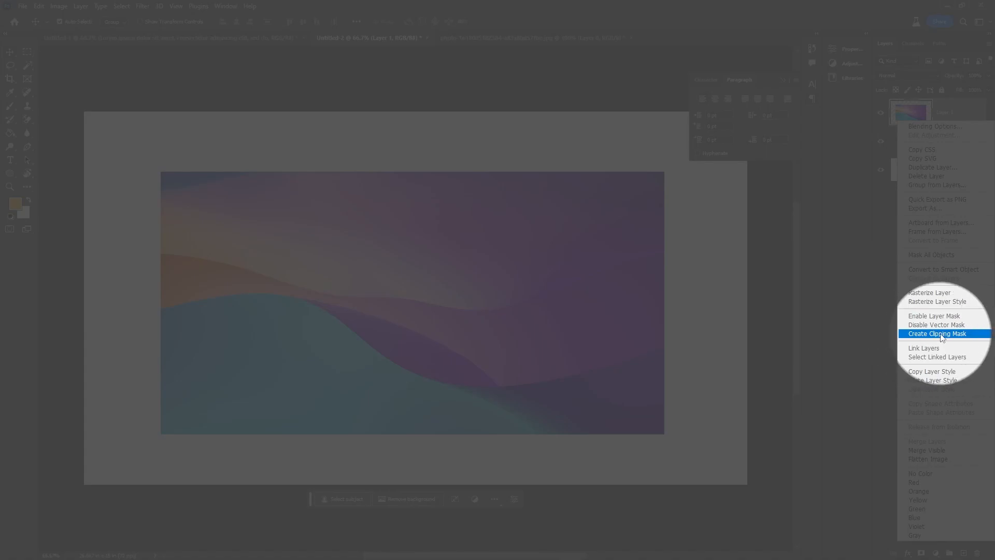
pyautogui.click(948, 106)
pyautogui.rightClick(949, 116)
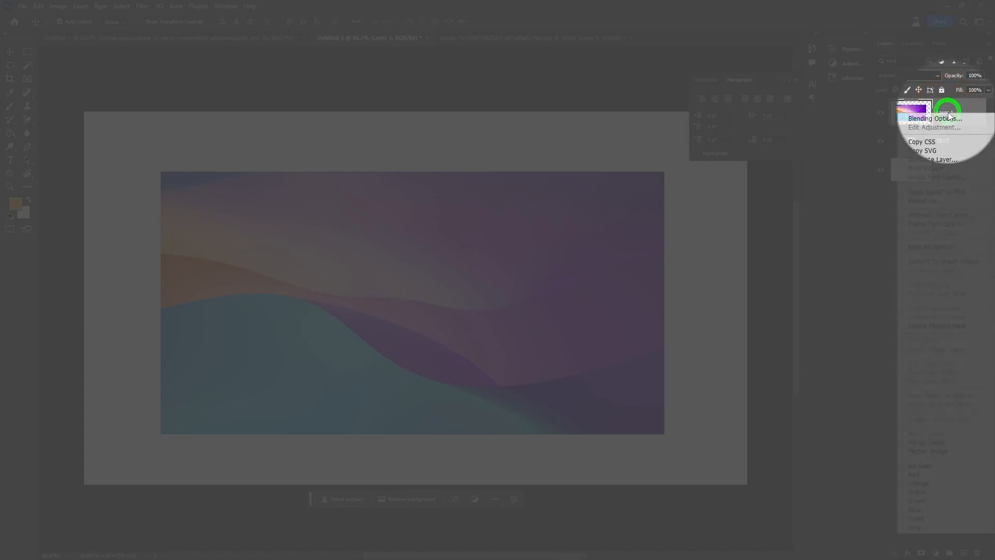
pyautogui.click(932, 325)
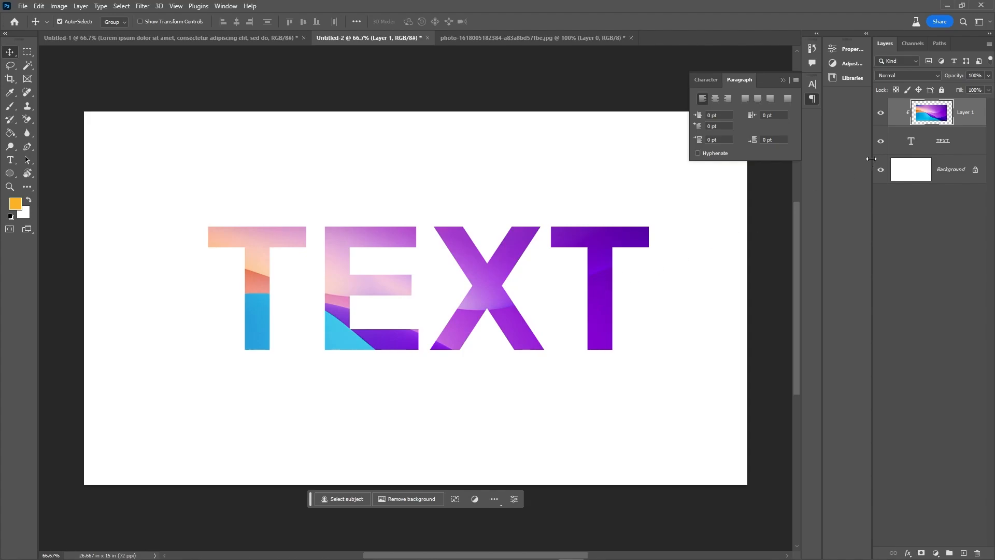
# Select the TEXT layer and look over its available layer commands, including Blending Options, without applying any.
pyautogui.click(948, 151)
pyautogui.rightClick(952, 147)
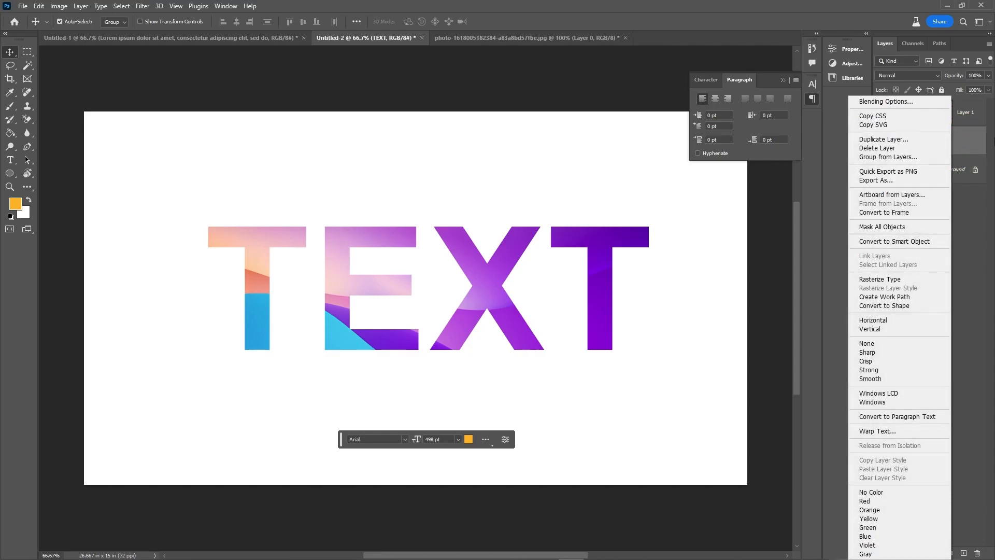
pyautogui.click(967, 146)
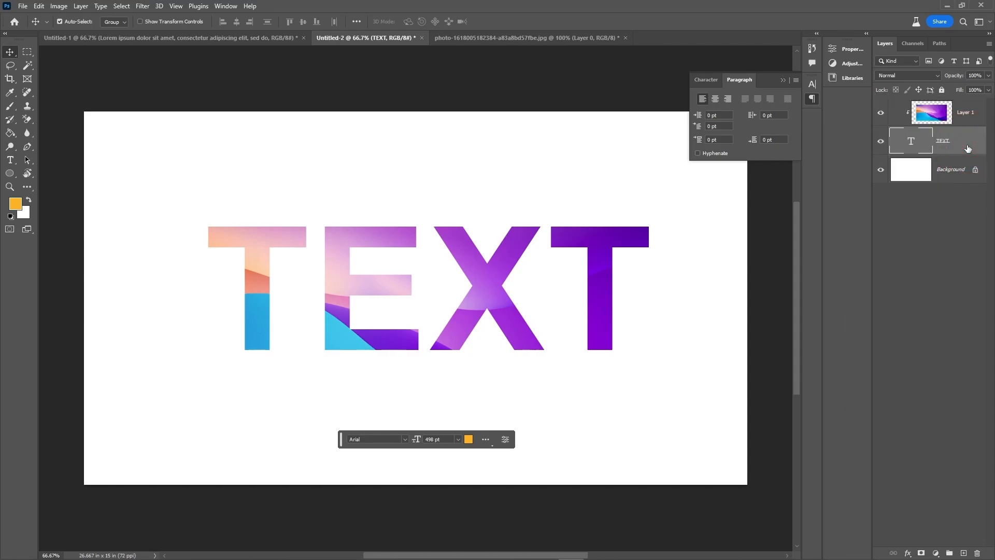
pyautogui.rightClick(967, 149)
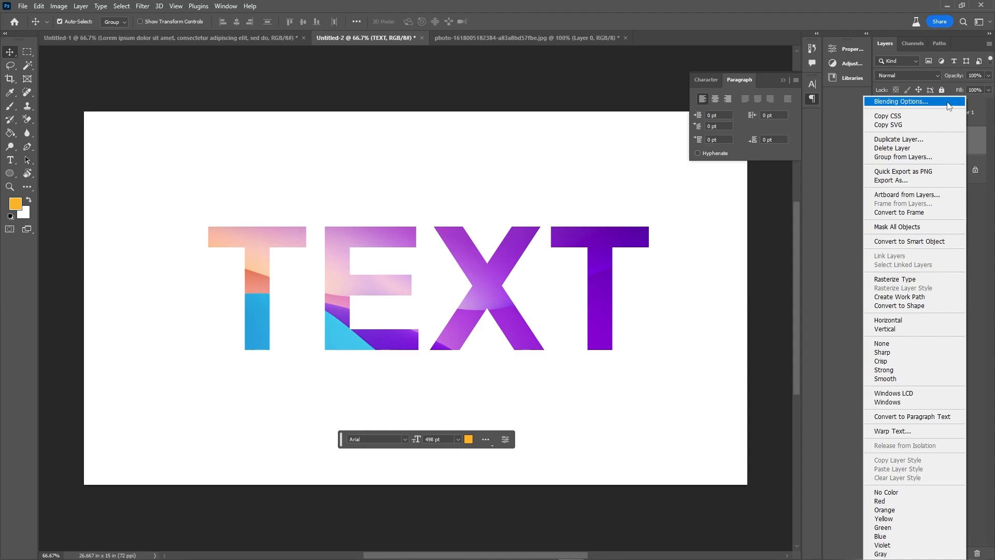
pyautogui.click(975, 150)
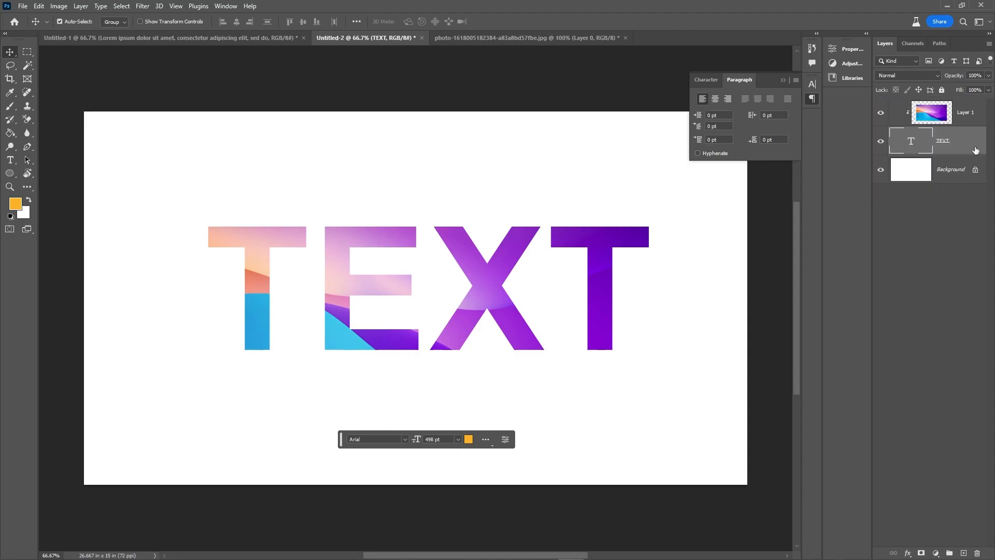